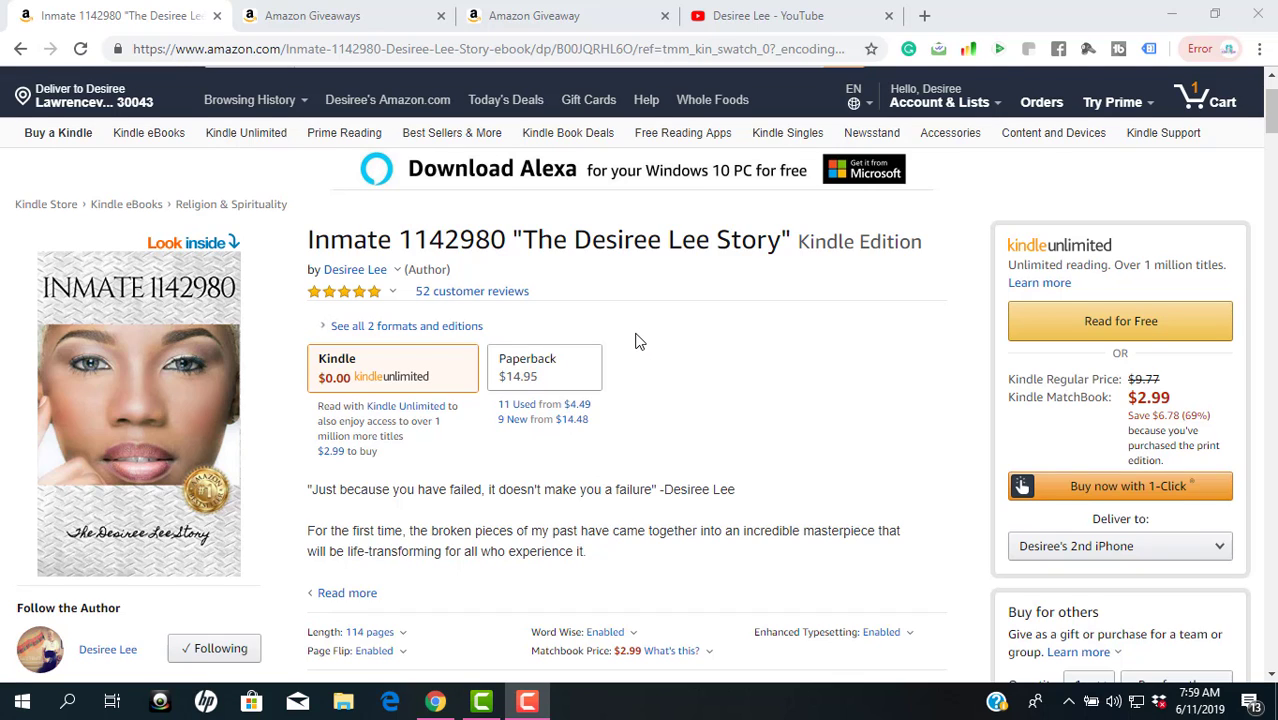
- Review the Amazon Giveaway overview page, covering its benefits, how it works, how to set one up and why to offer a promotion
scroll(640, 344, up, 1)
scroll(640, 341, down, 1)
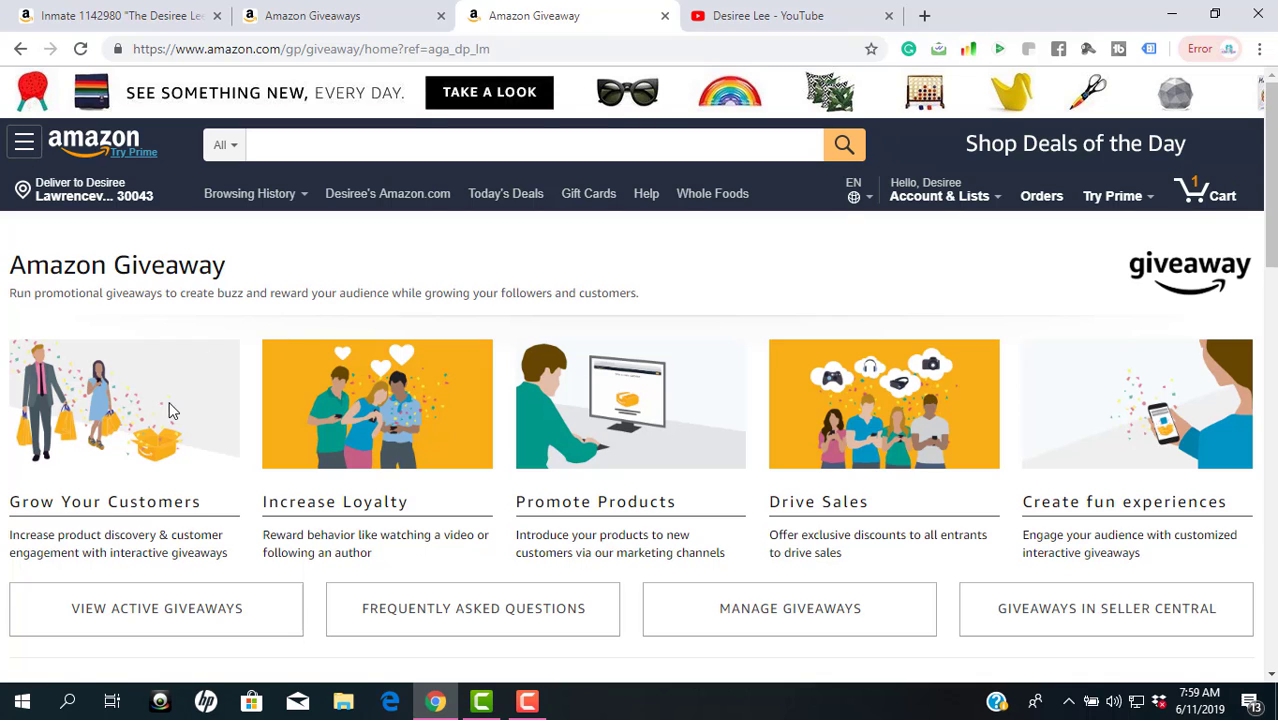
scroll(137, 477, down, 1)
scroll(137, 477, down, 1)
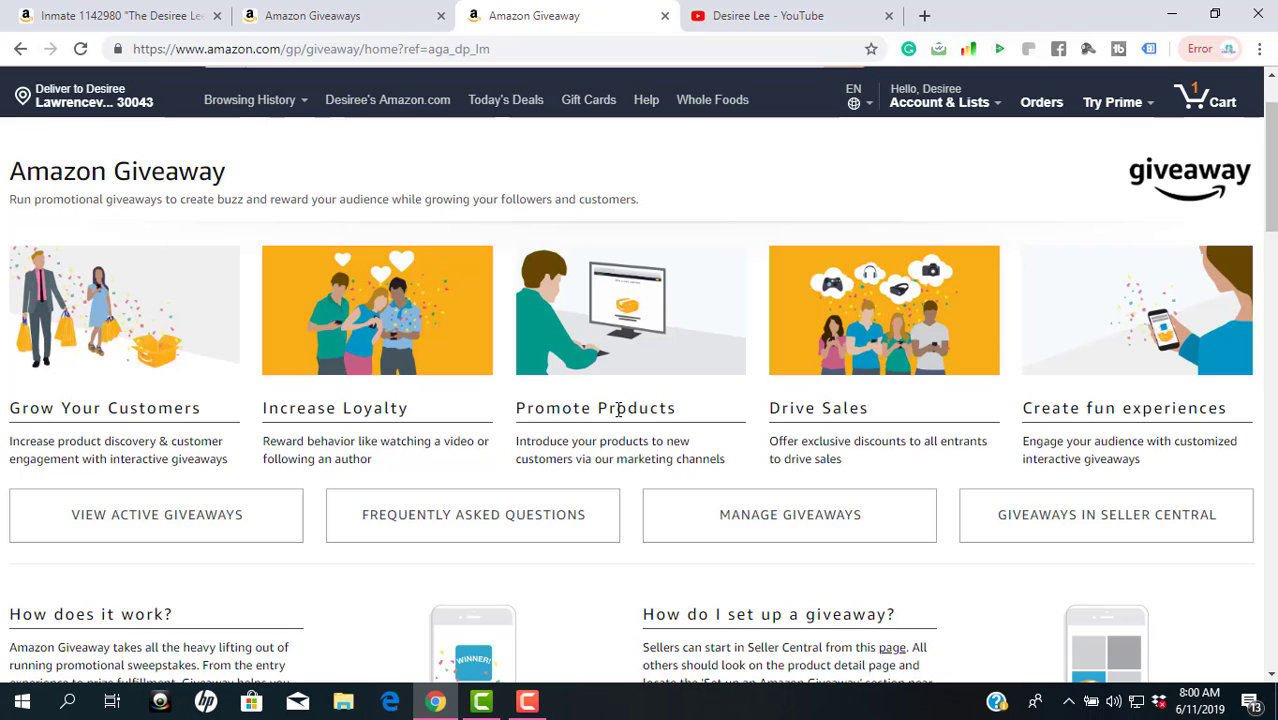
scroll(618, 409, down, 4)
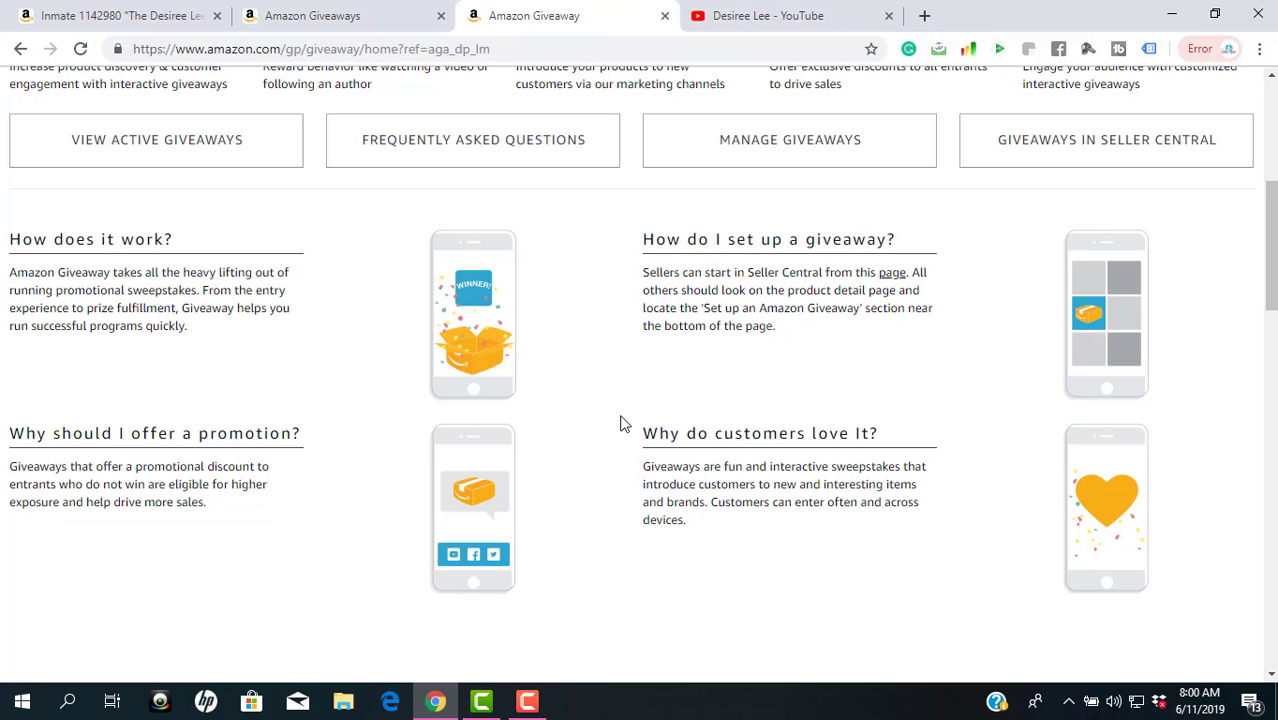
scroll(620, 424, down, 1)
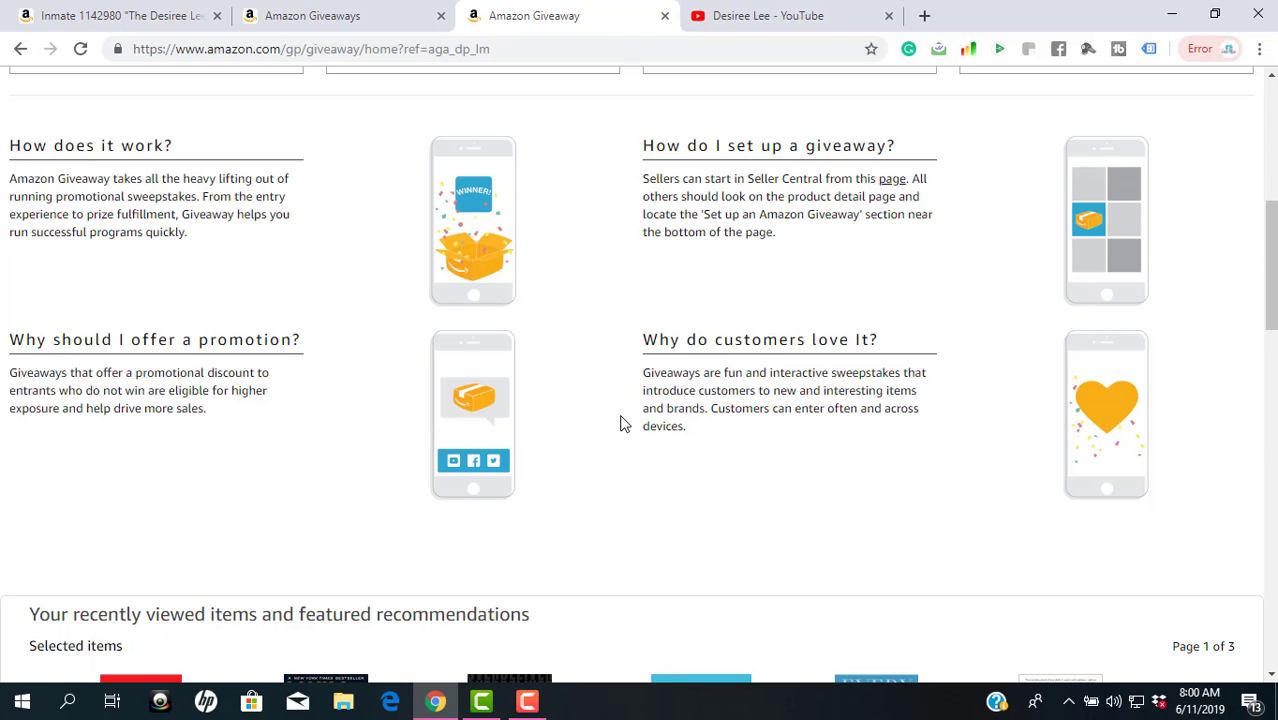
scroll(620, 424, up, 3)
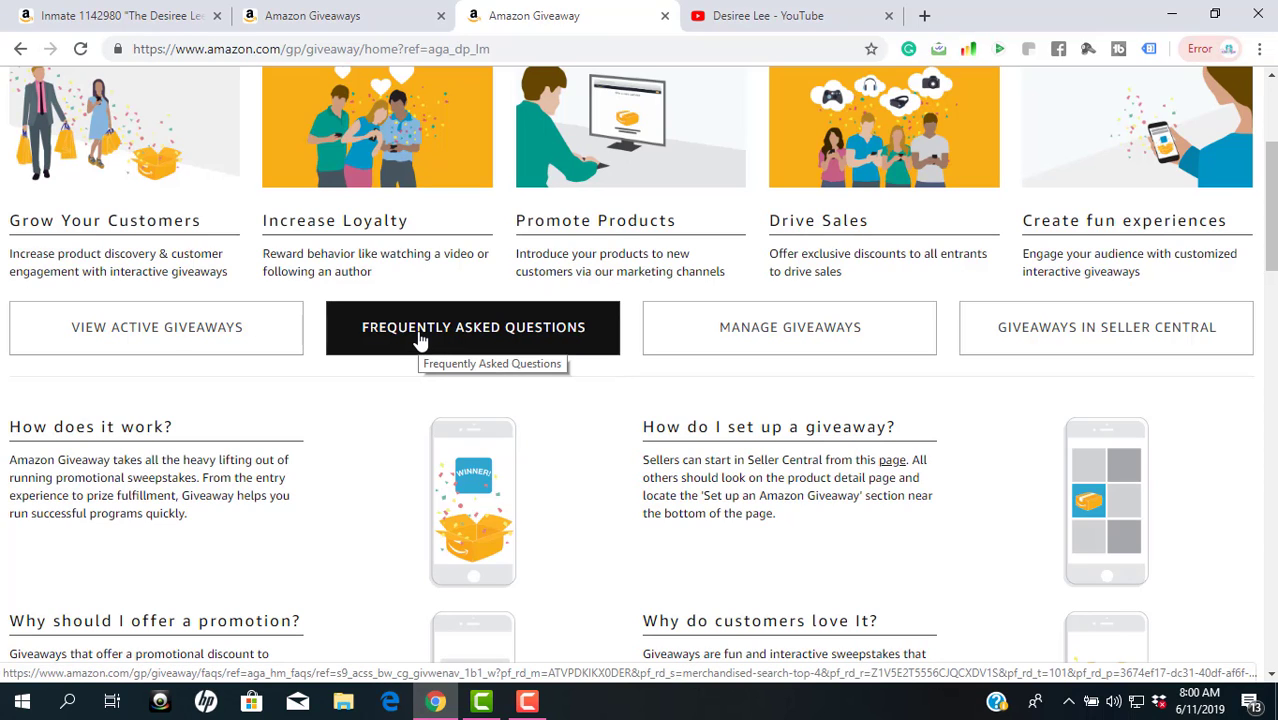
scroll(420, 338, up, 1)
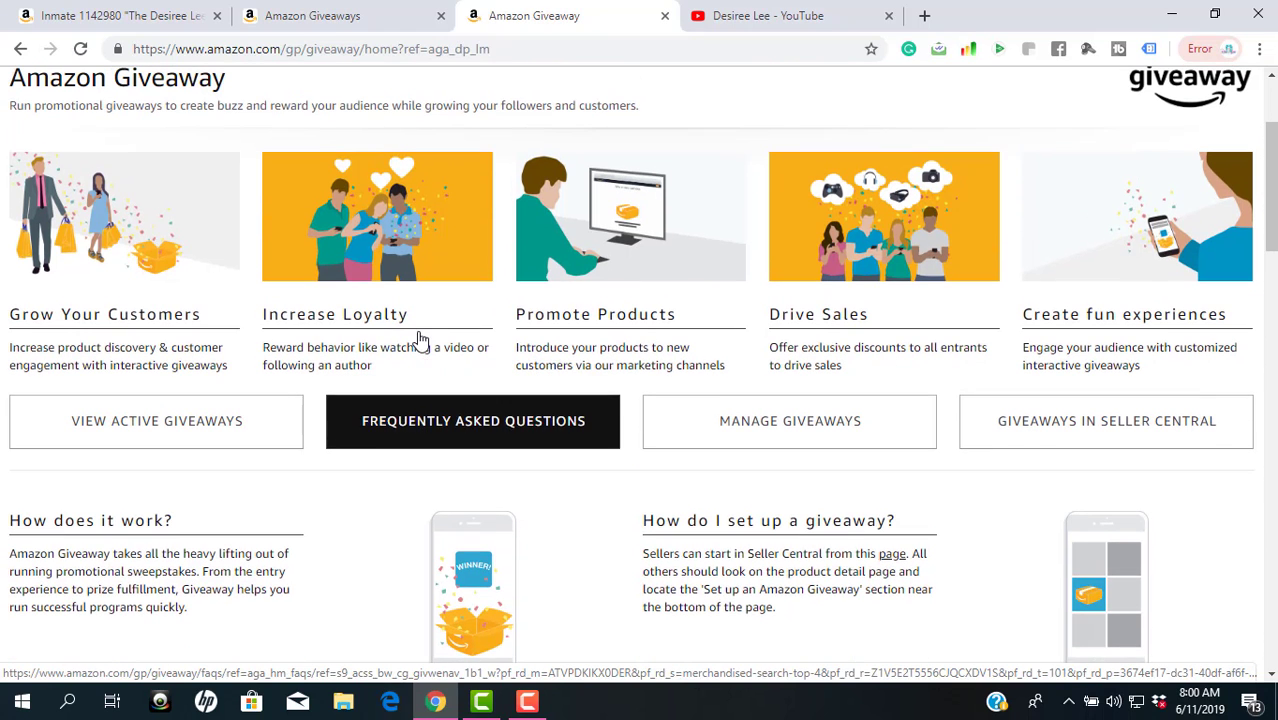
scroll(427, 362, up, 2)
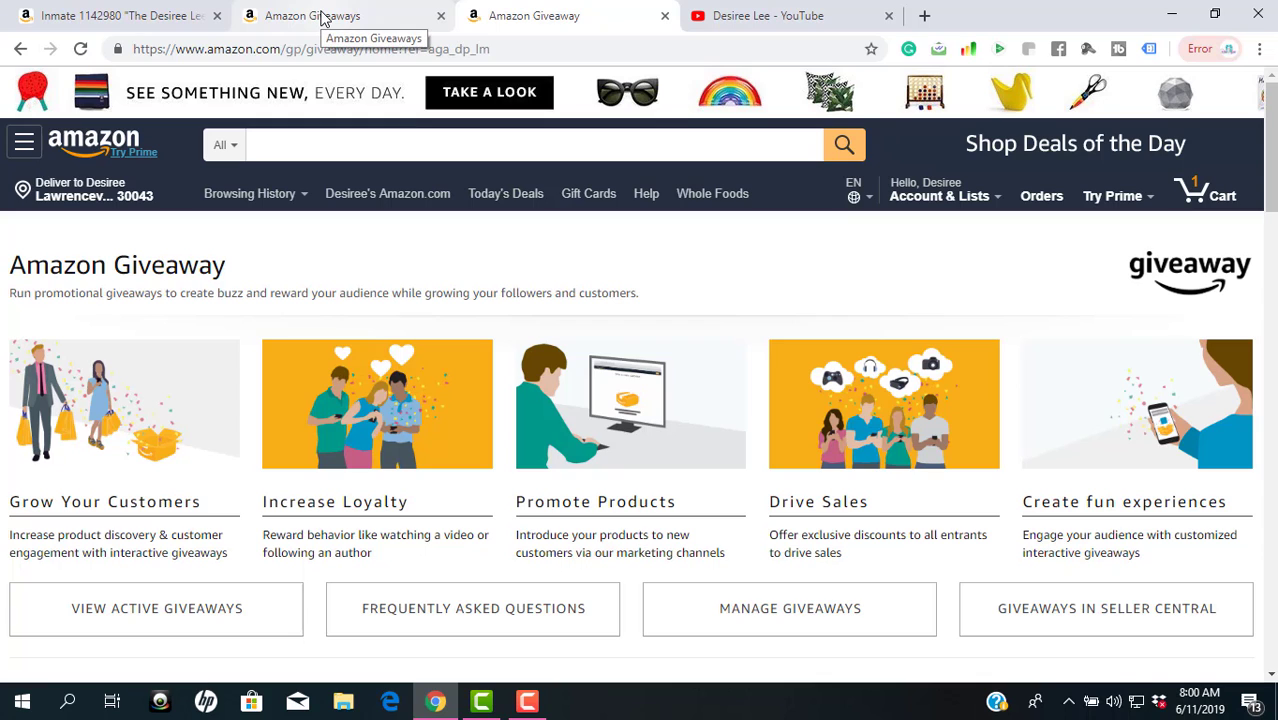
- Browse the list of active Amazon giveaways, examining their entry requirements and entrant discounts
click(324, 17)
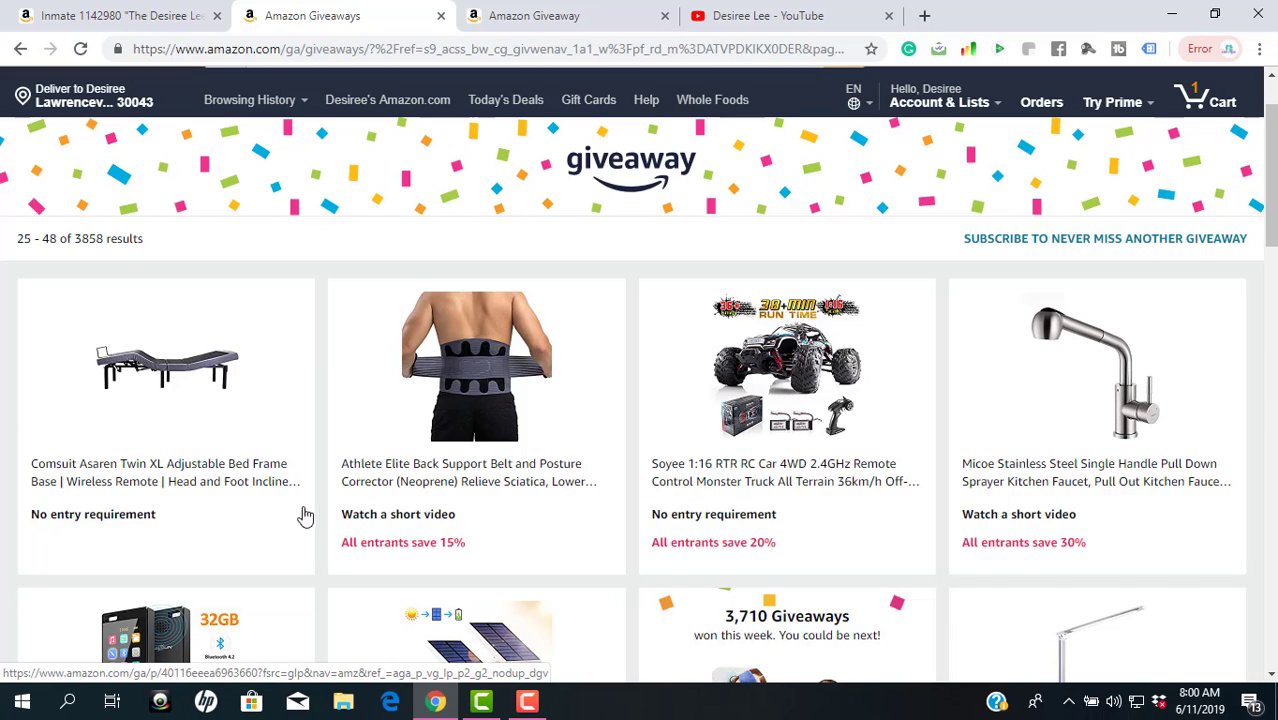
scroll(300, 513, up, 1)
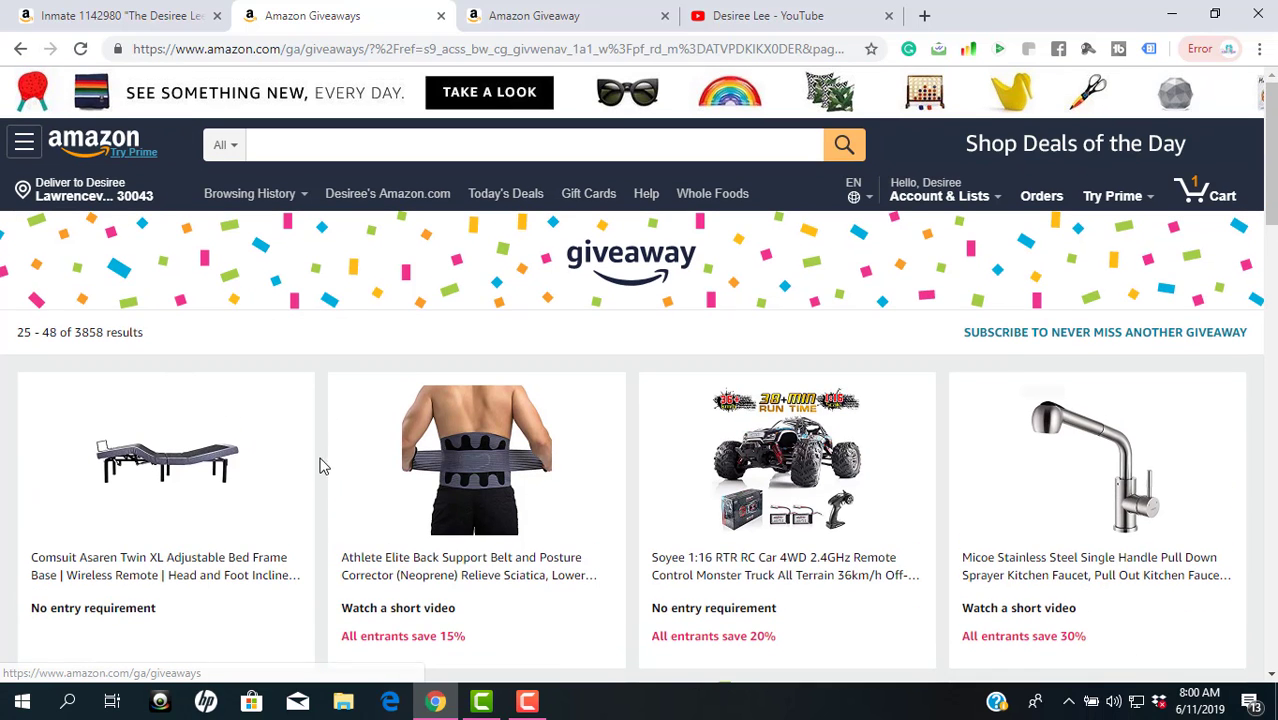
scroll(322, 465, down, 3)
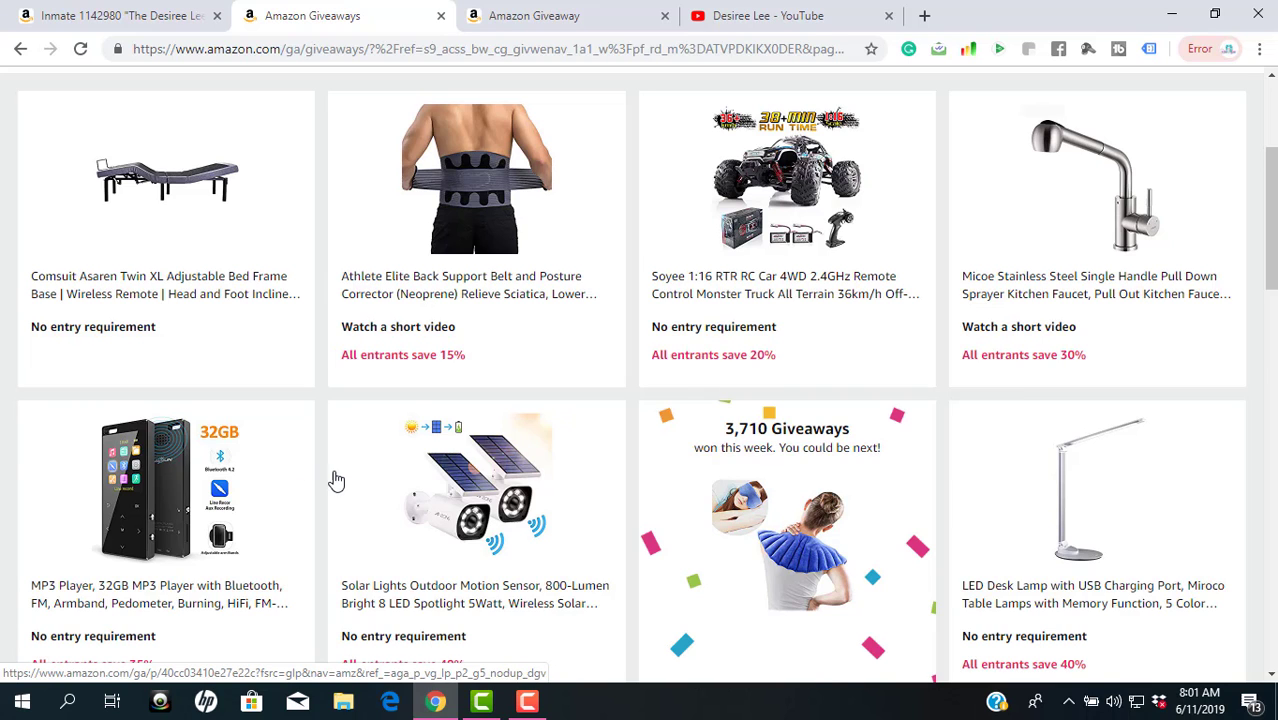
scroll(320, 474, up, 1)
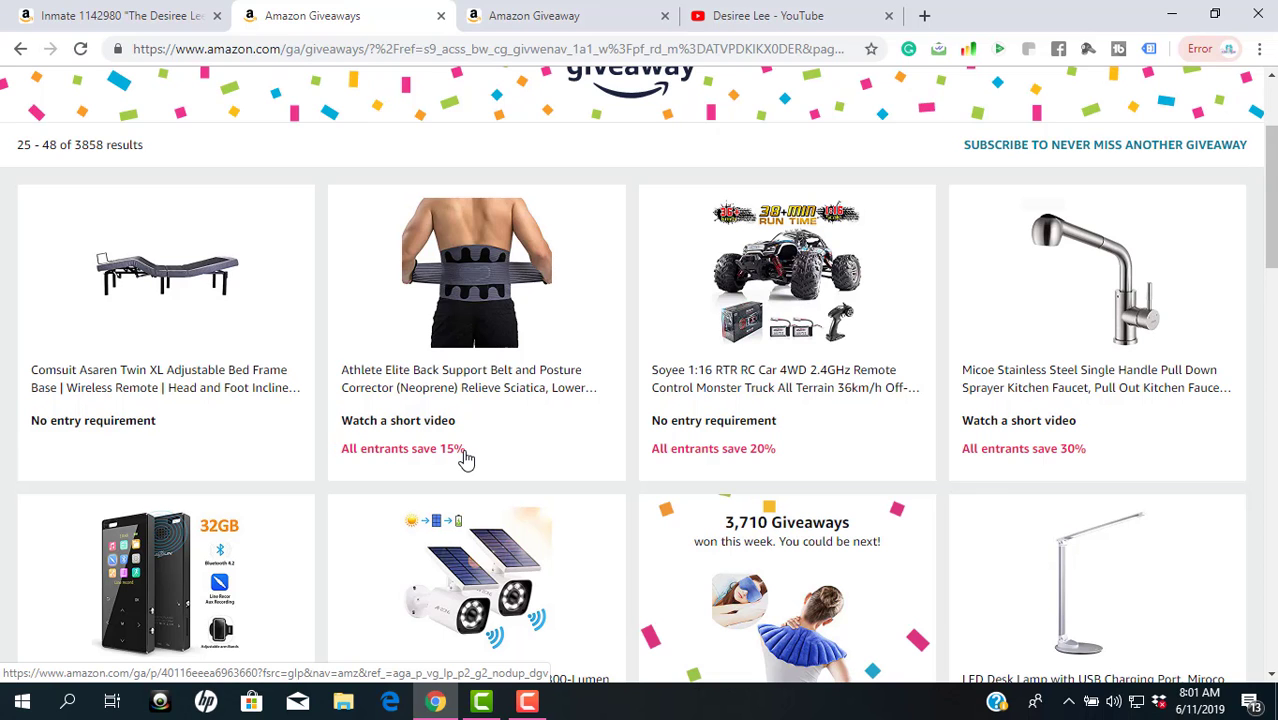
scroll(465, 458, down, 4)
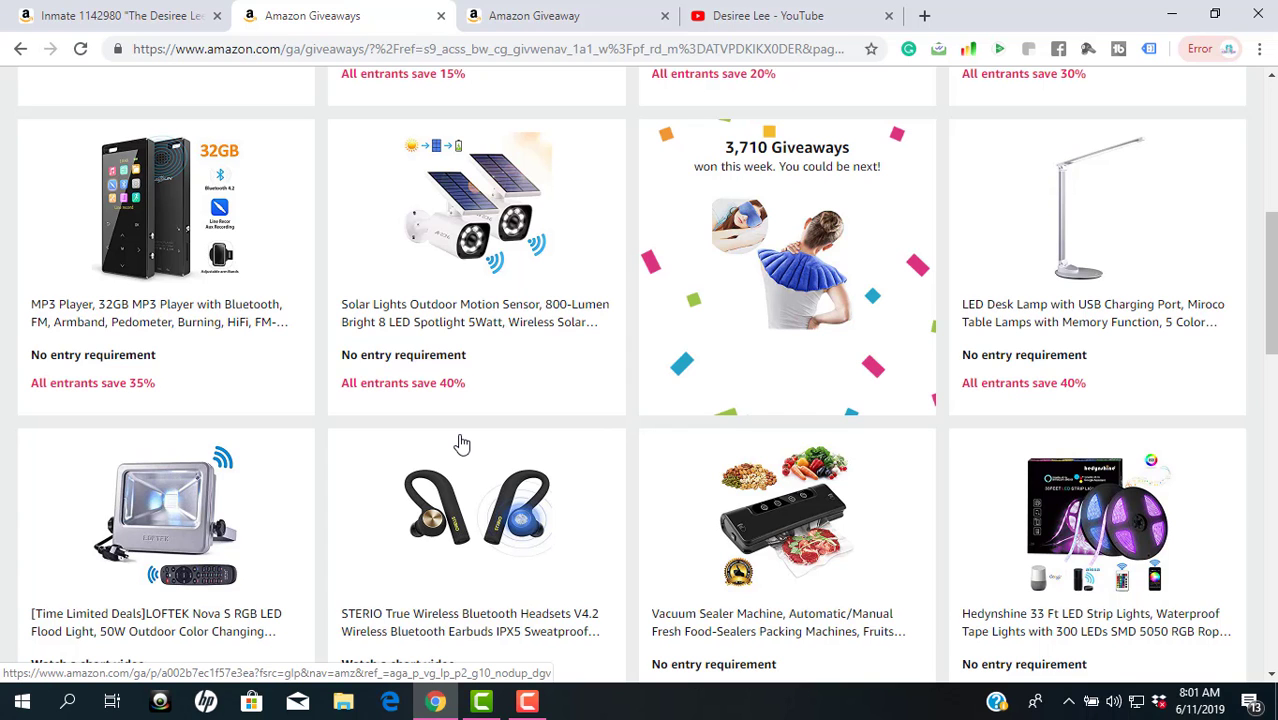
scroll(461, 443, up, 4)
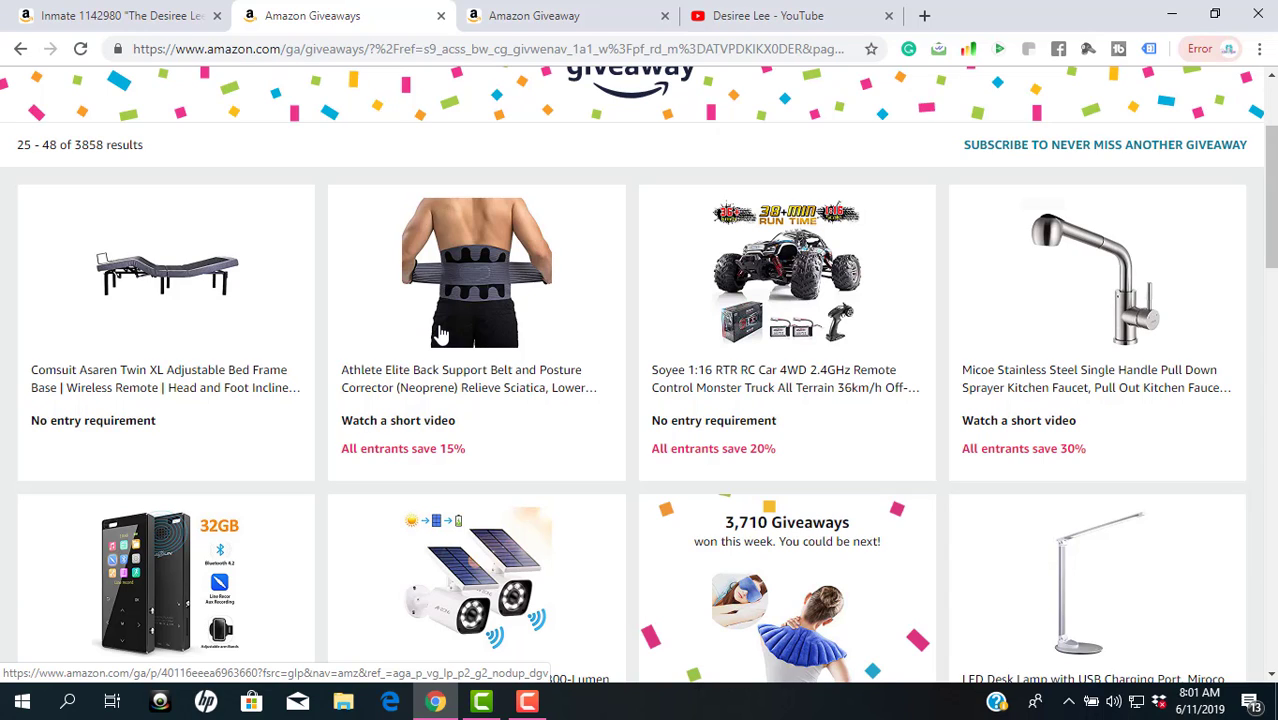
- Go to the first page of giveaway listings and open the EcoQube Greenhouse giveaway
click(487, 268)
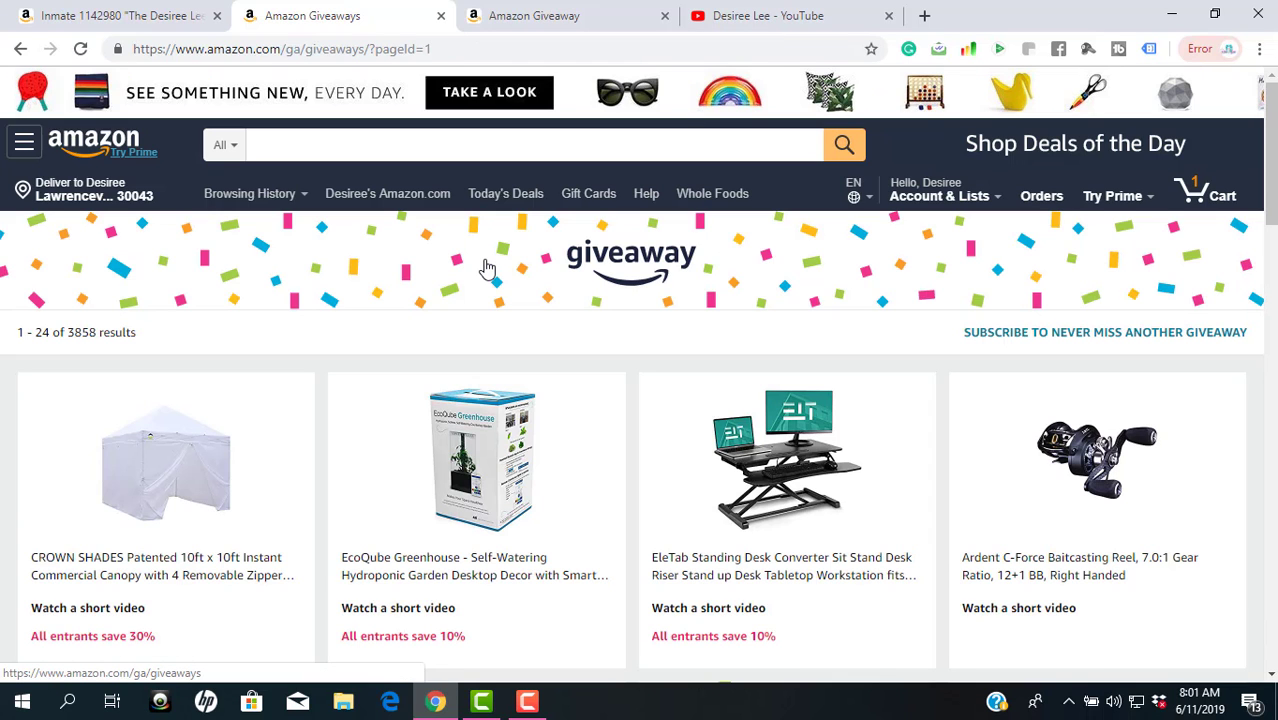
scroll(485, 280, down, 6)
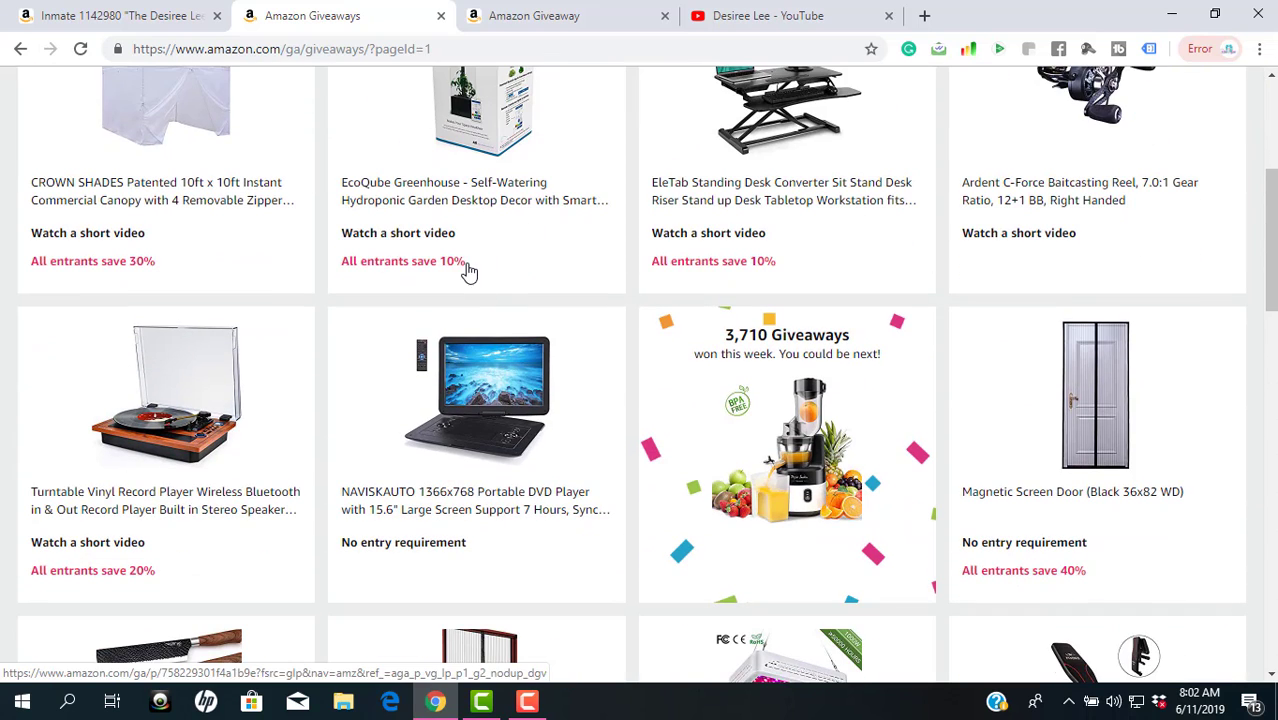
scroll(473, 309, up, 3)
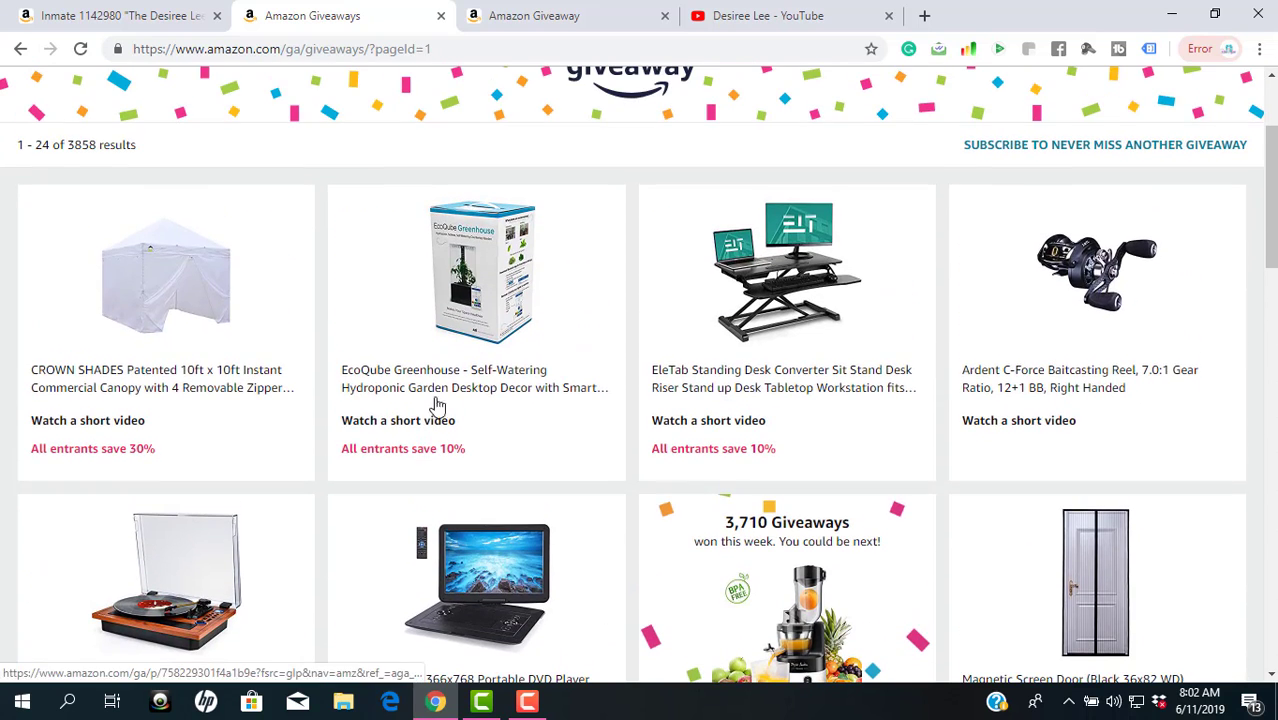
click(481, 280)
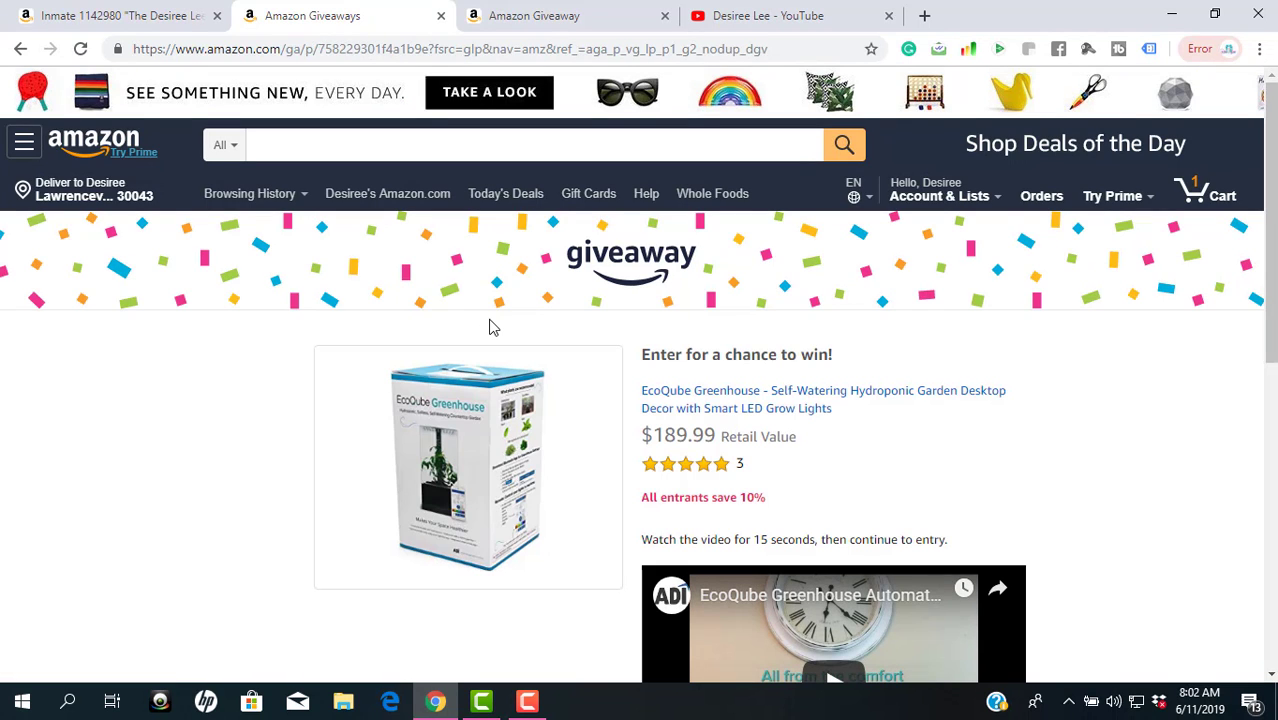
- Watch the EcoQube Greenhouse video for the required 15 seconds, continue to entry and review the giveaway outcome
scroll(540, 399, down, 1)
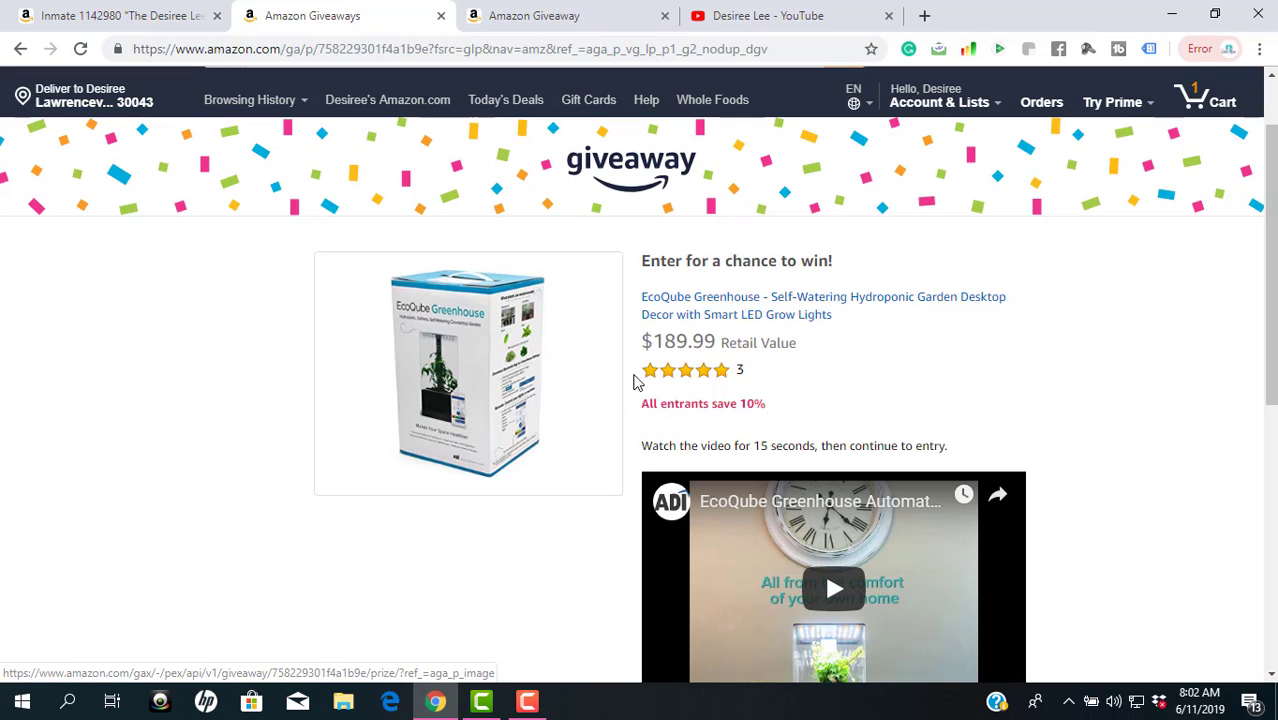
scroll(866, 362, down, 1)
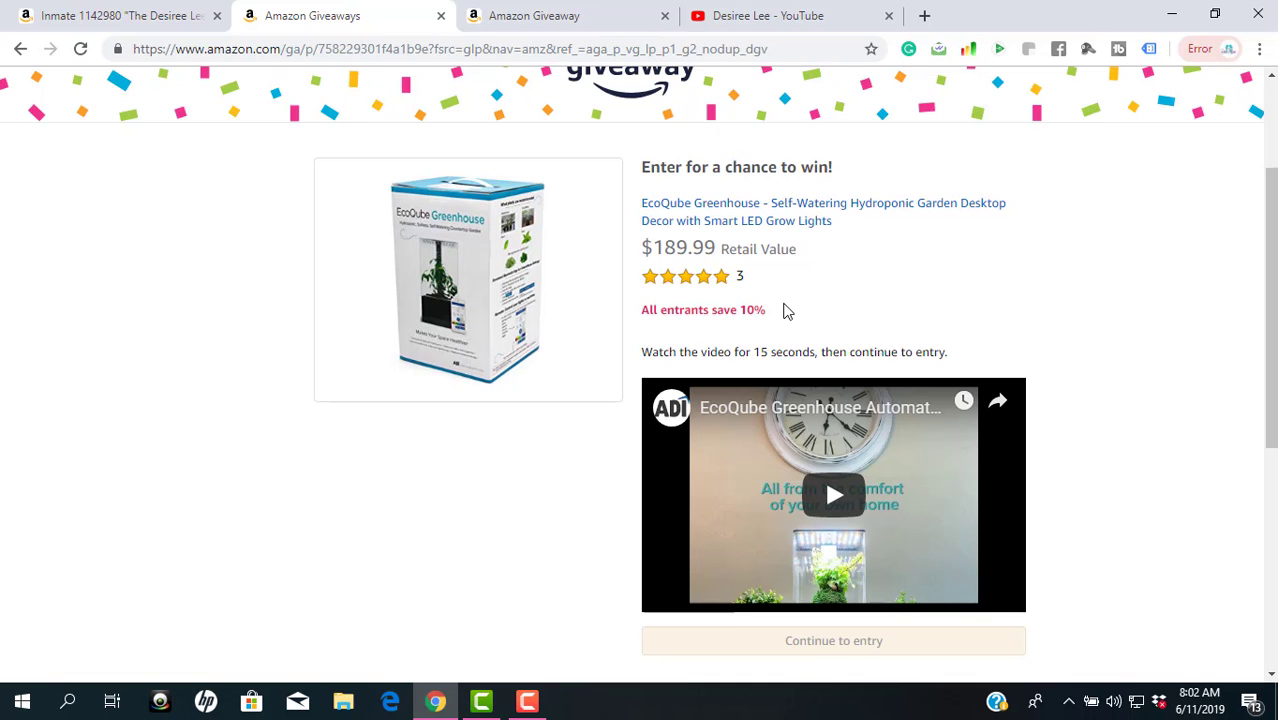
scroll(785, 311, down, 3)
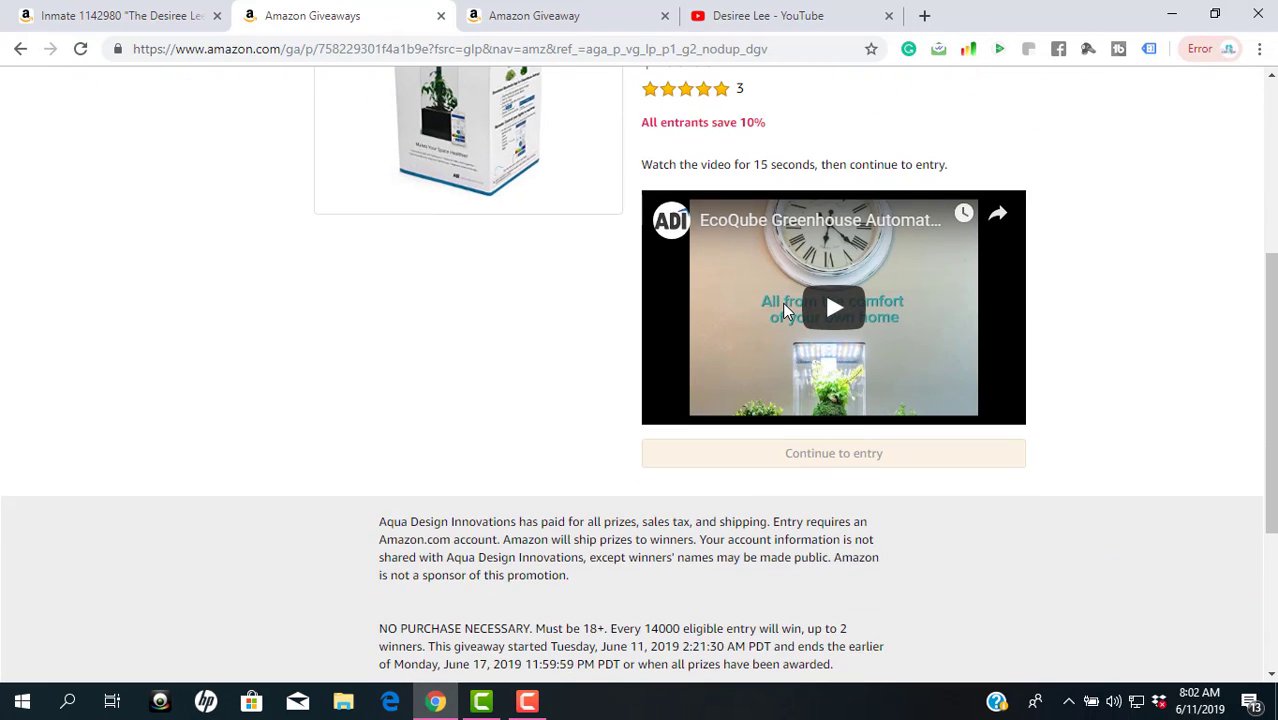
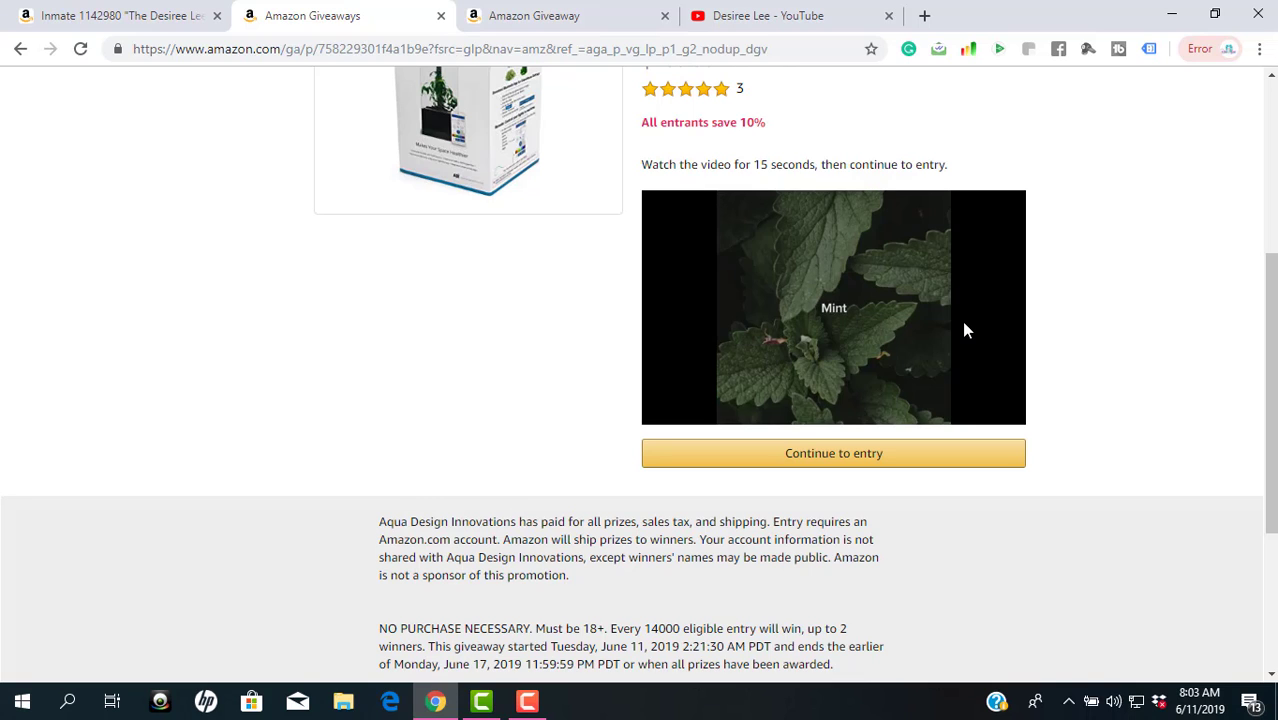
mouse_move(964, 336)
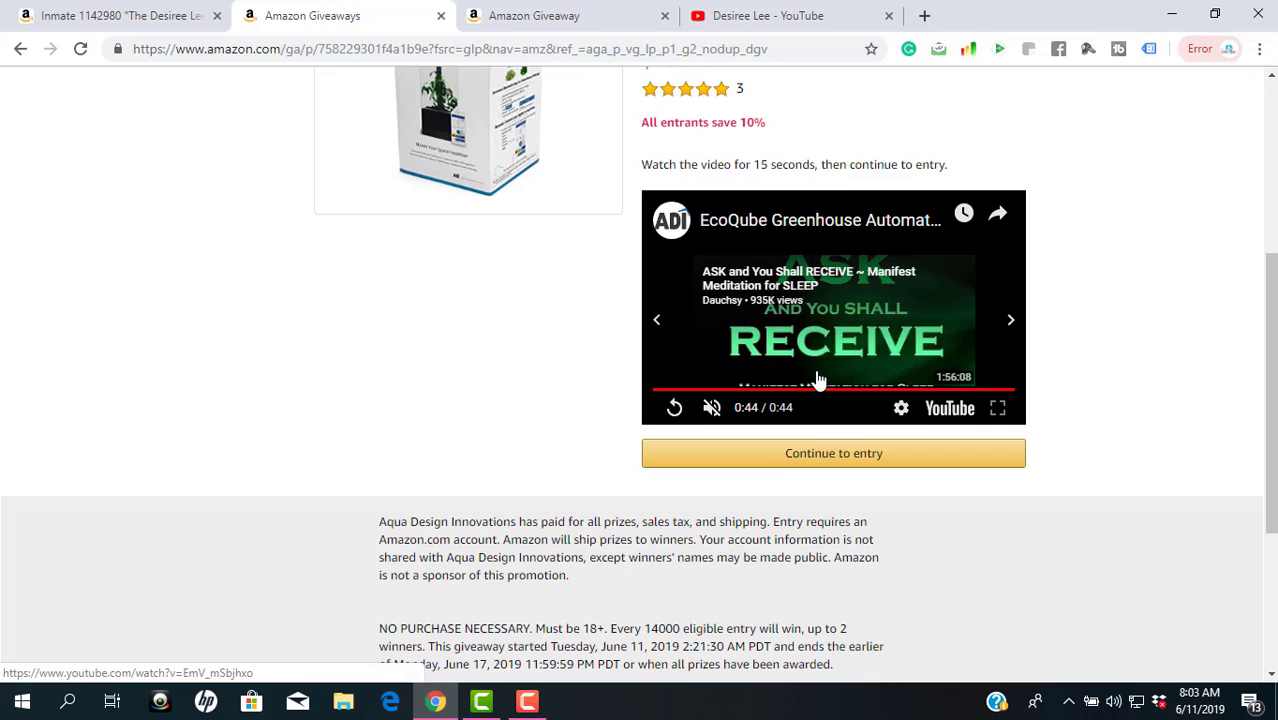
click(838, 455)
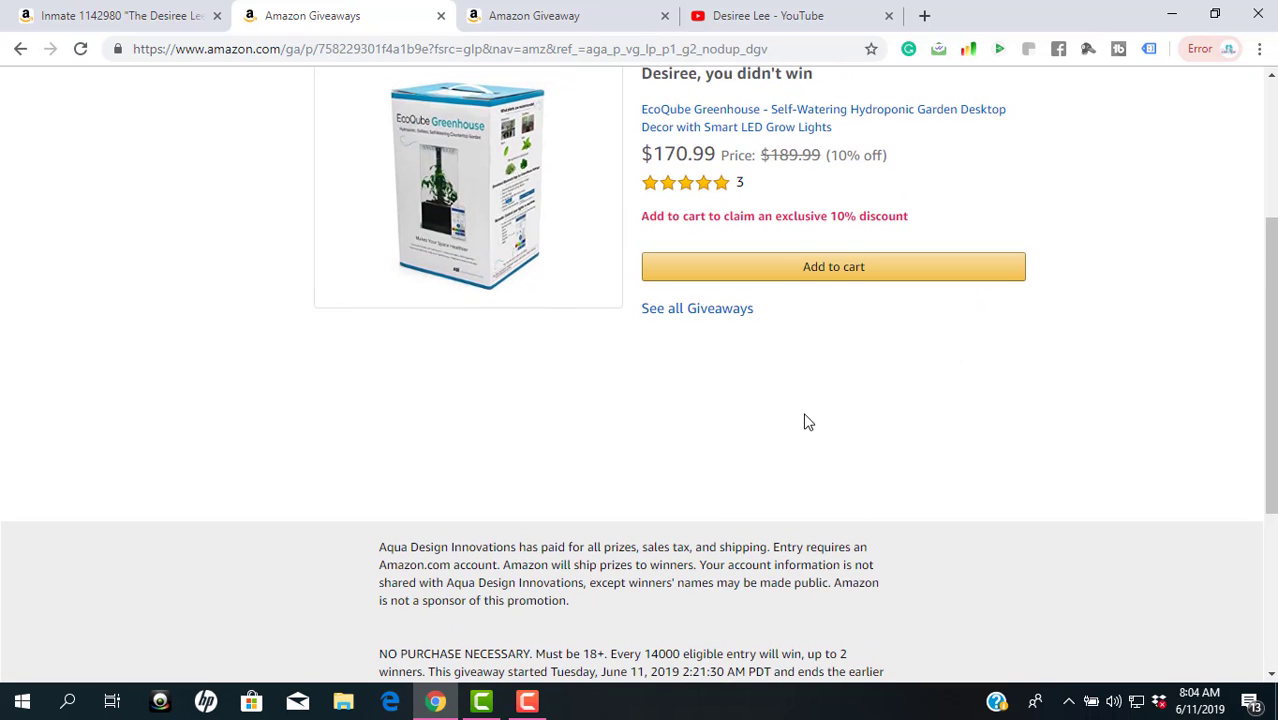
scroll(797, 455, up, 1)
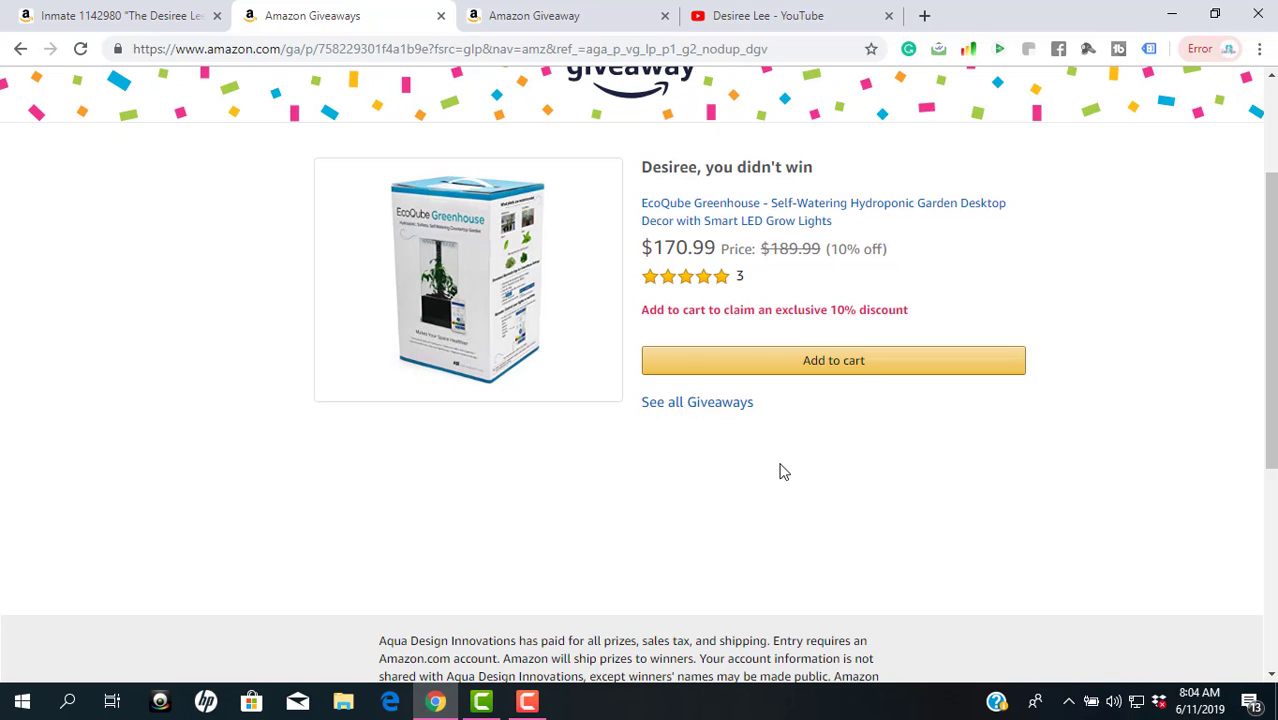
scroll(77, 327, up, 2)
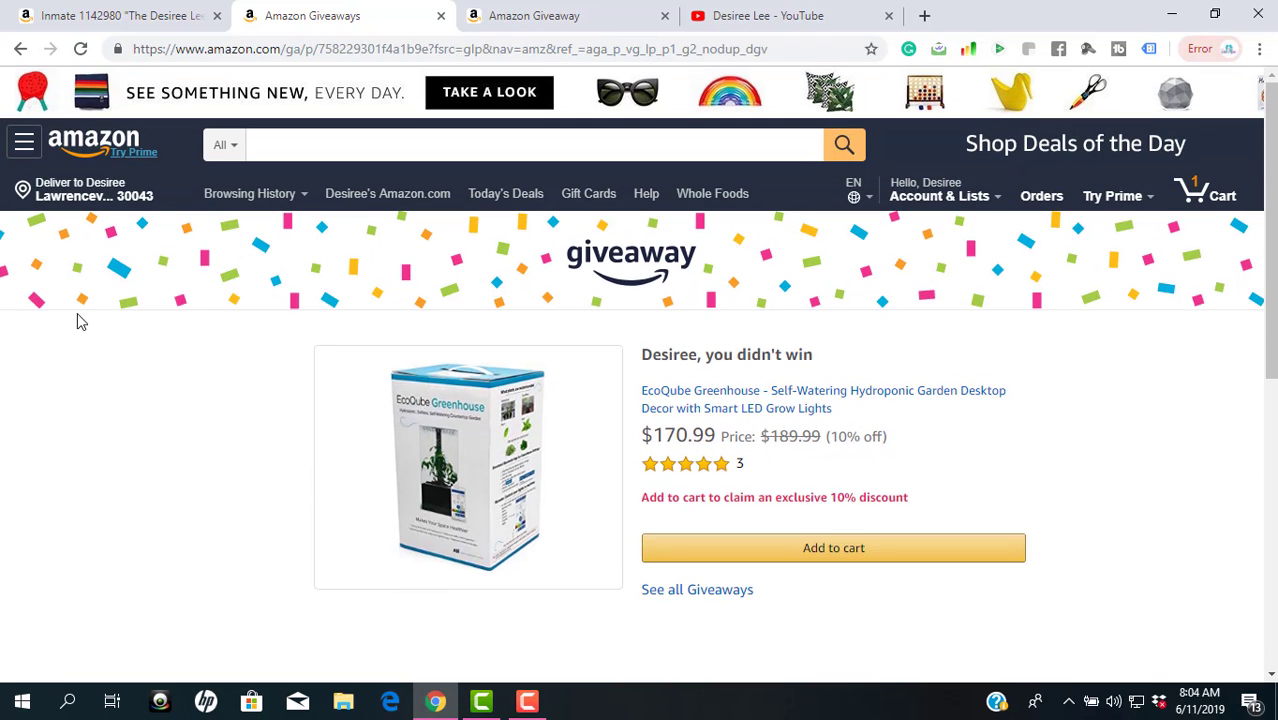
- Return to the Kindle book's product page and locate its Set up an Amazon Giveaway section
click(113, 16)
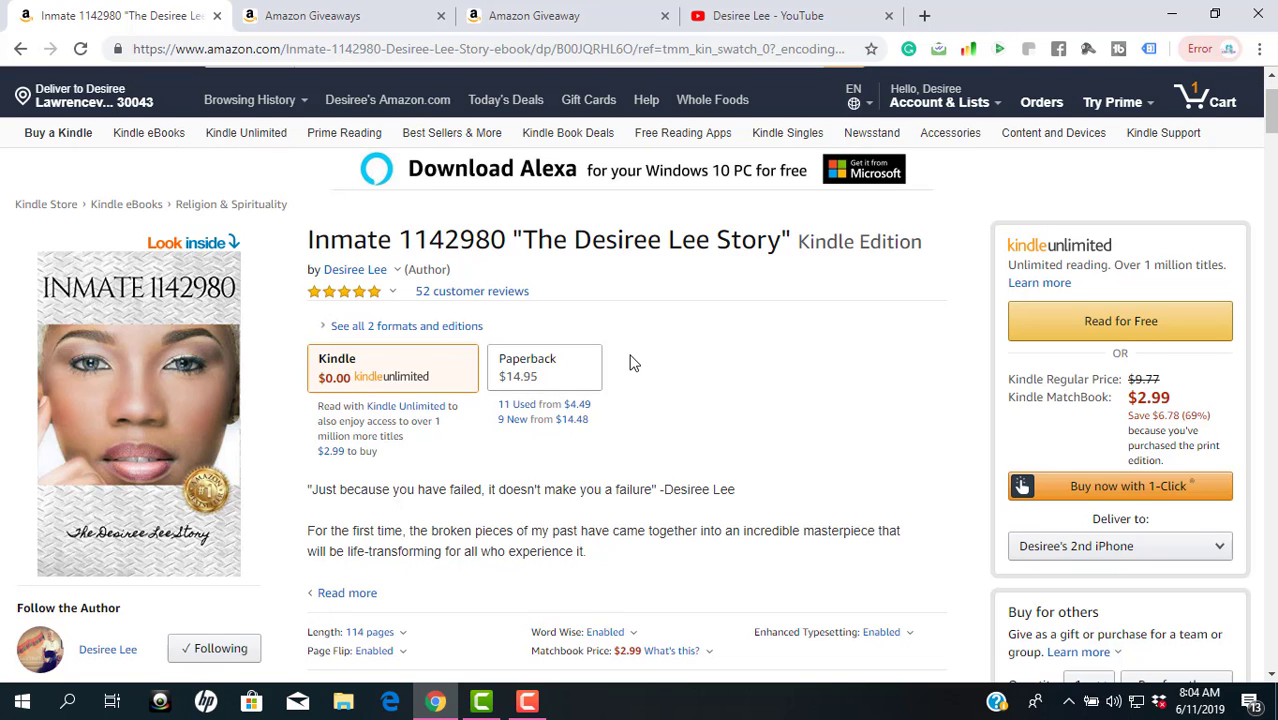
scroll(630, 362, up, 1)
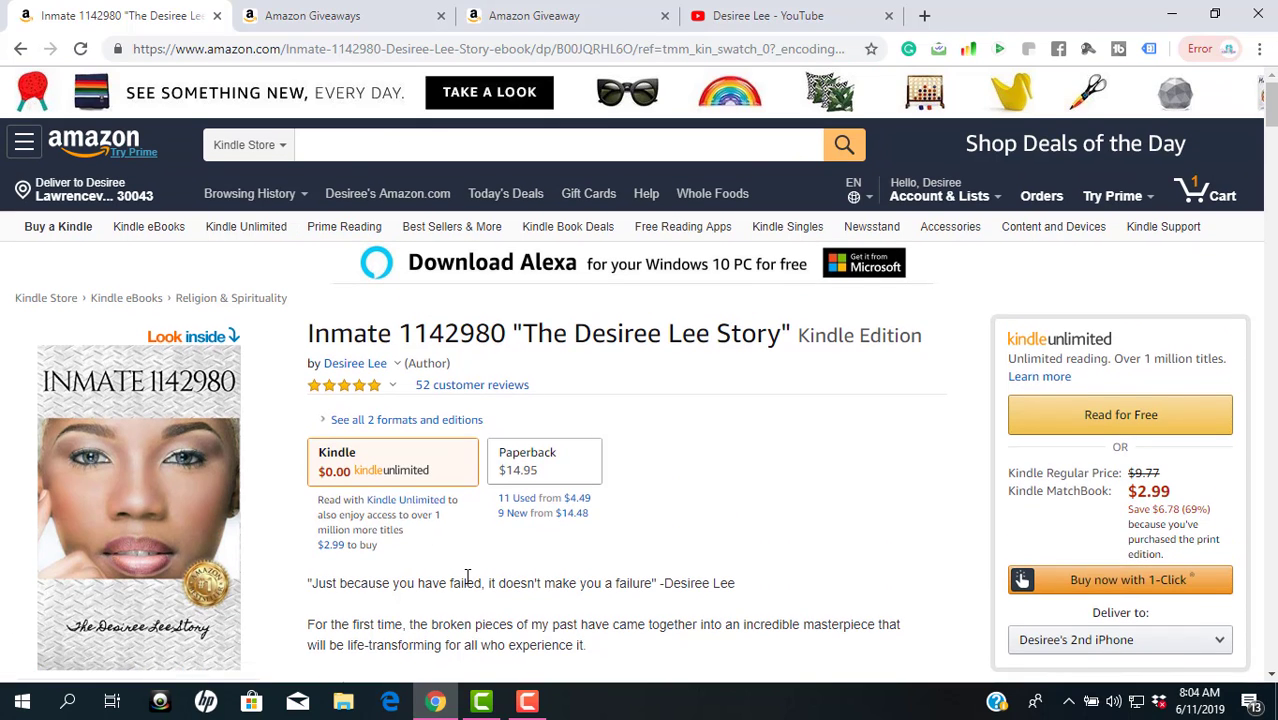
scroll(467, 577, down, 2)
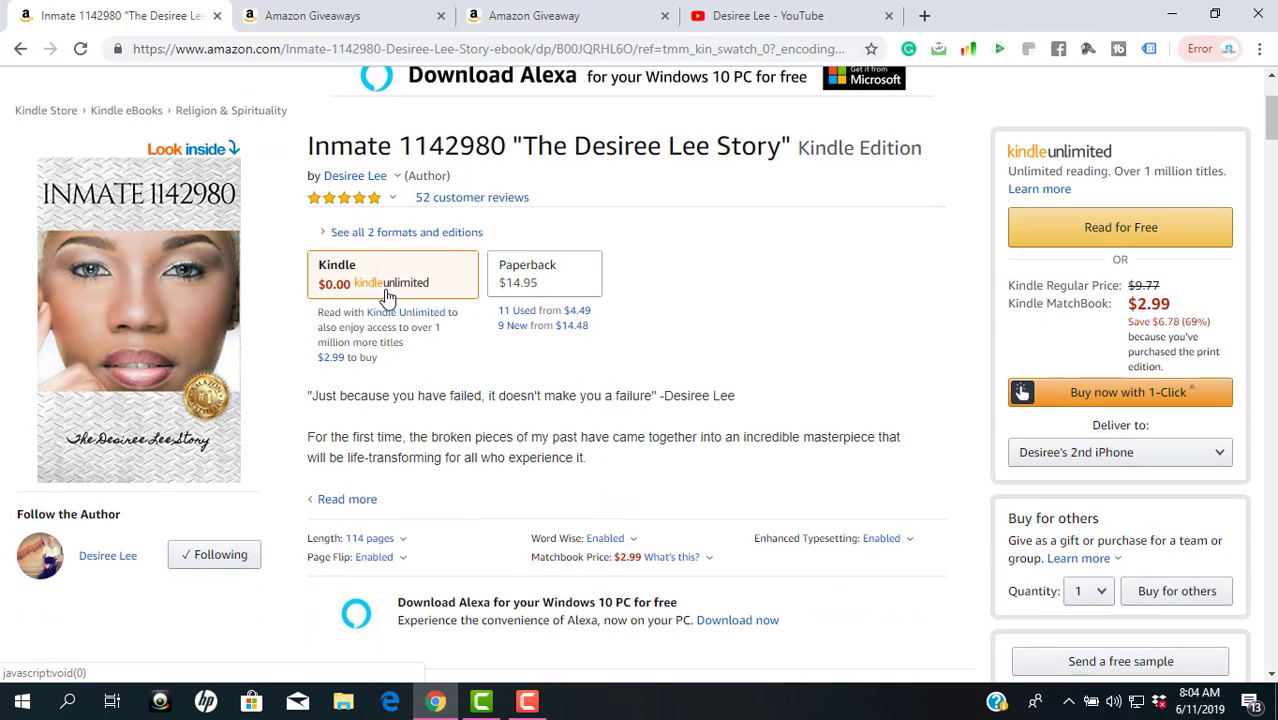
scroll(428, 398, down, 3)
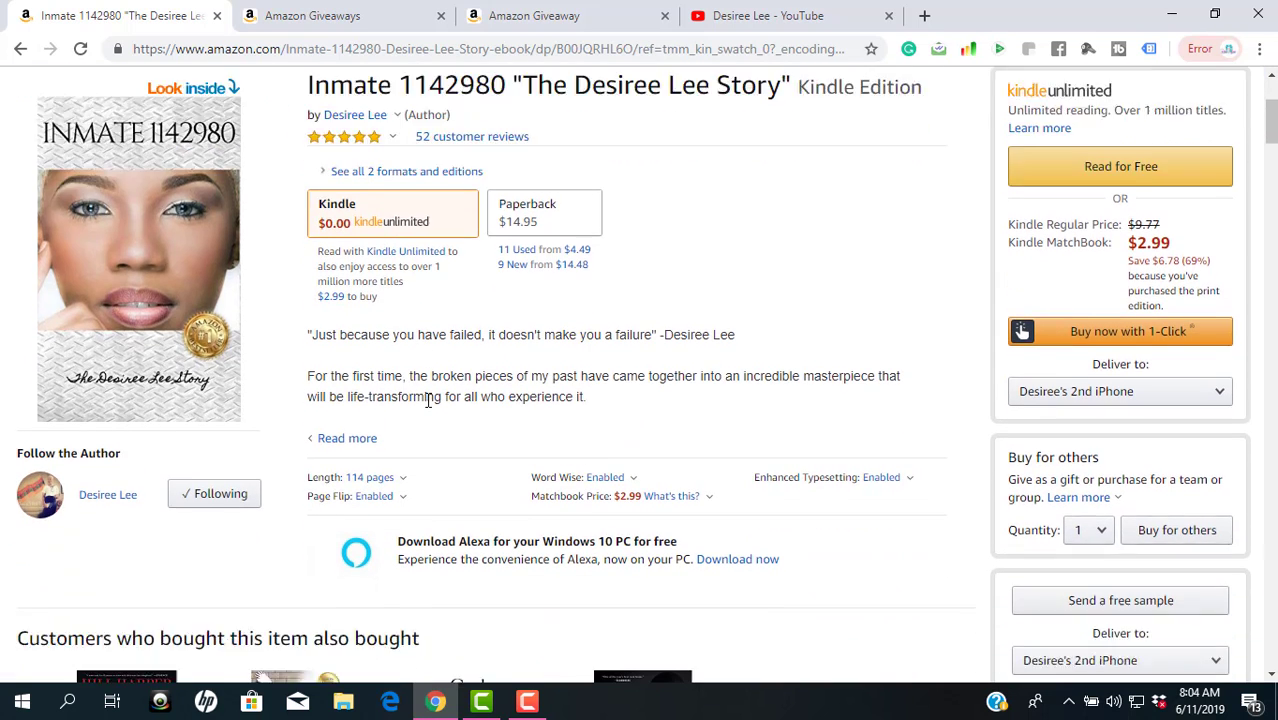
scroll(426, 390, up, 3)
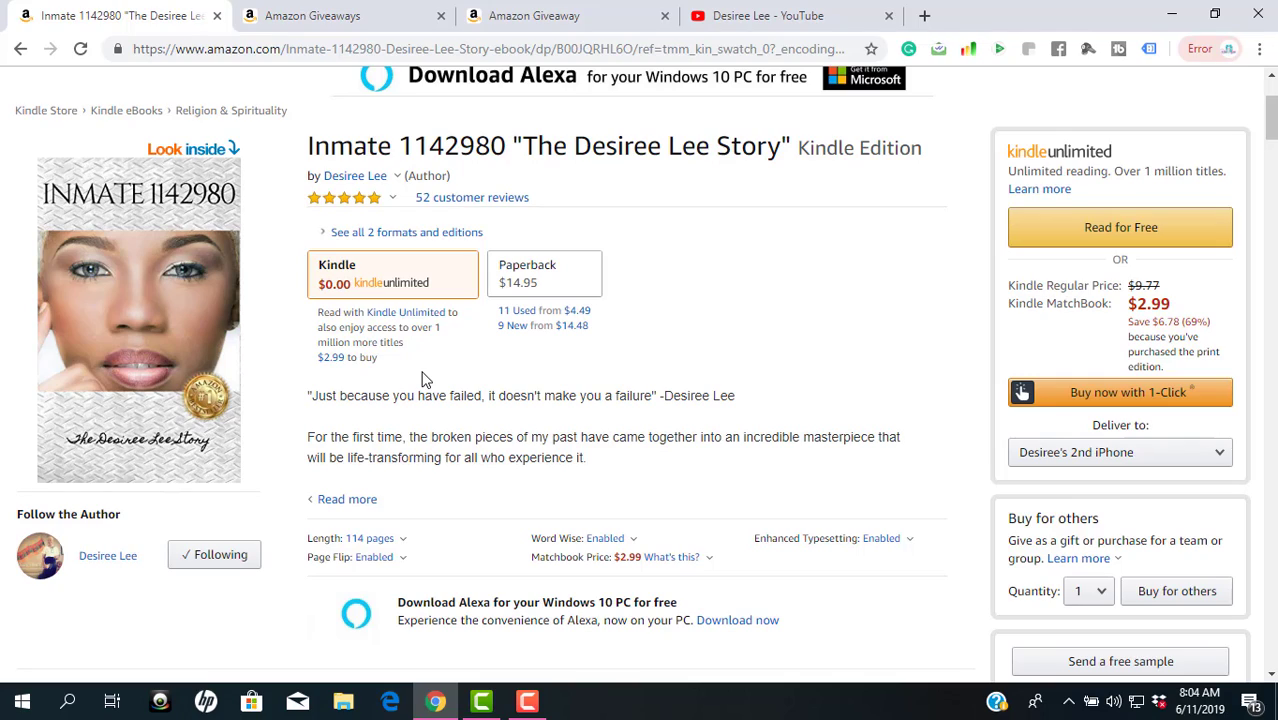
scroll(422, 380, down, 10)
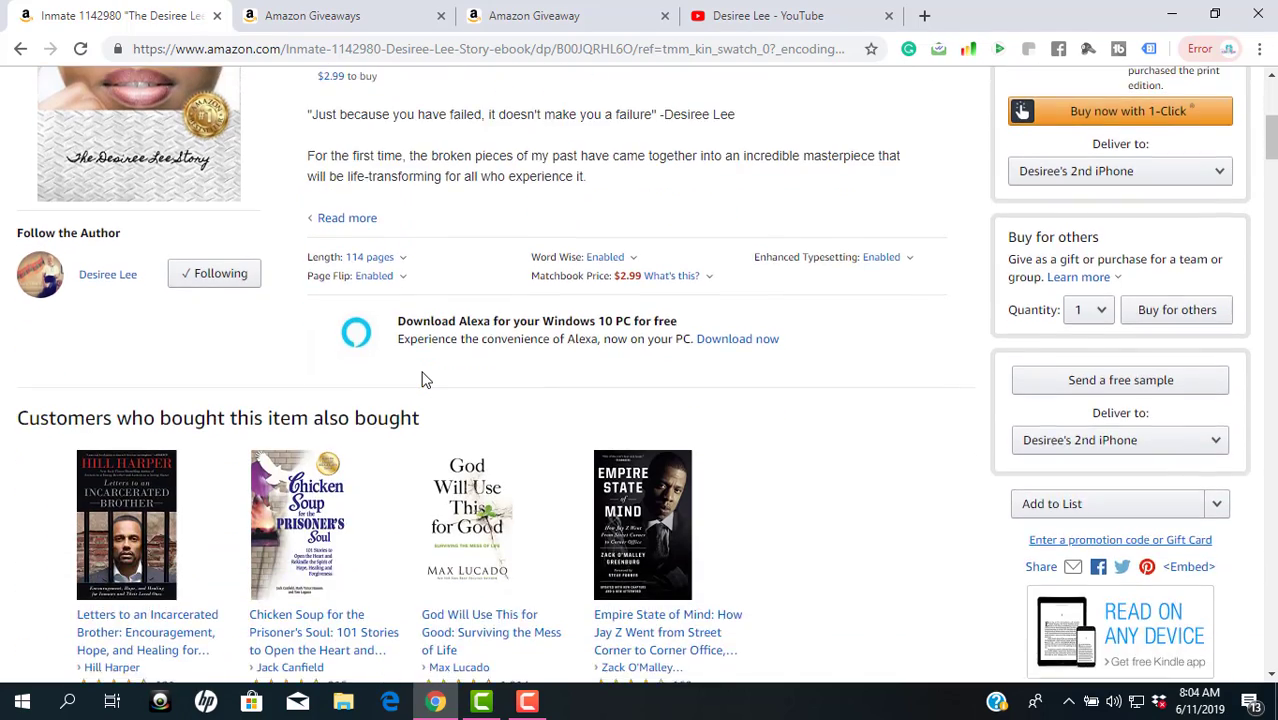
scroll(422, 380, down, 8)
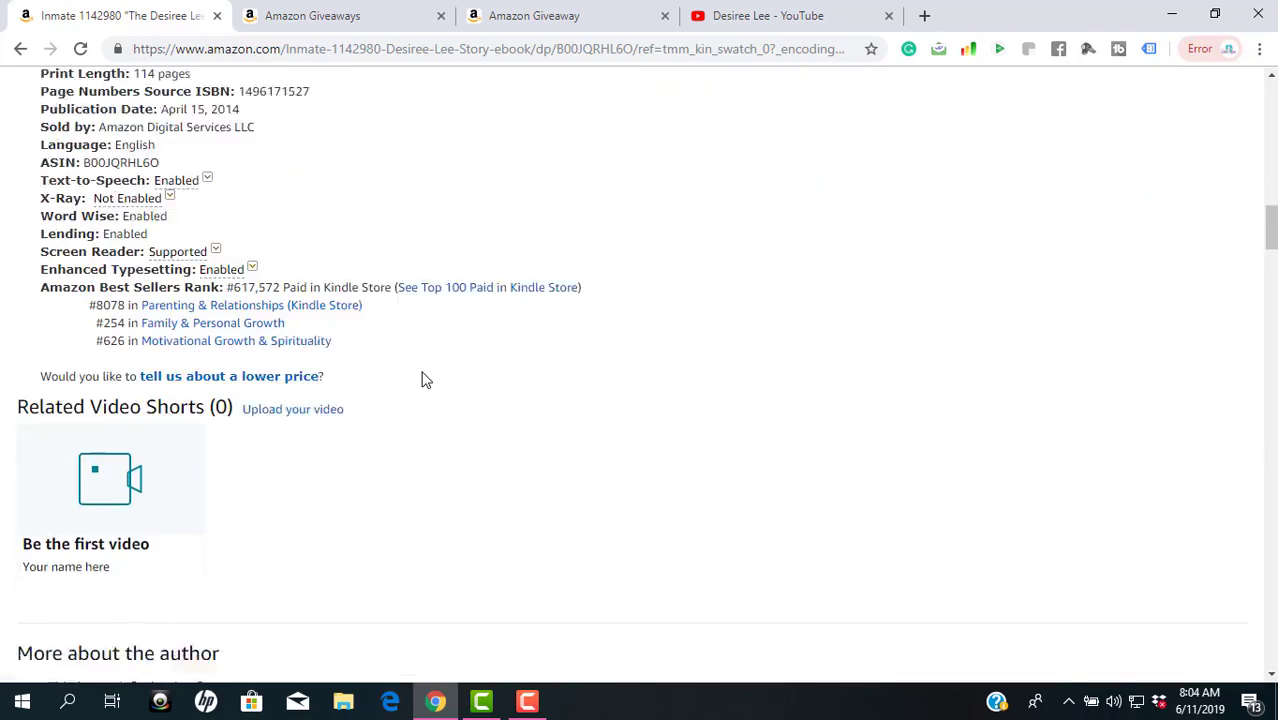
scroll(422, 380, down, 12)
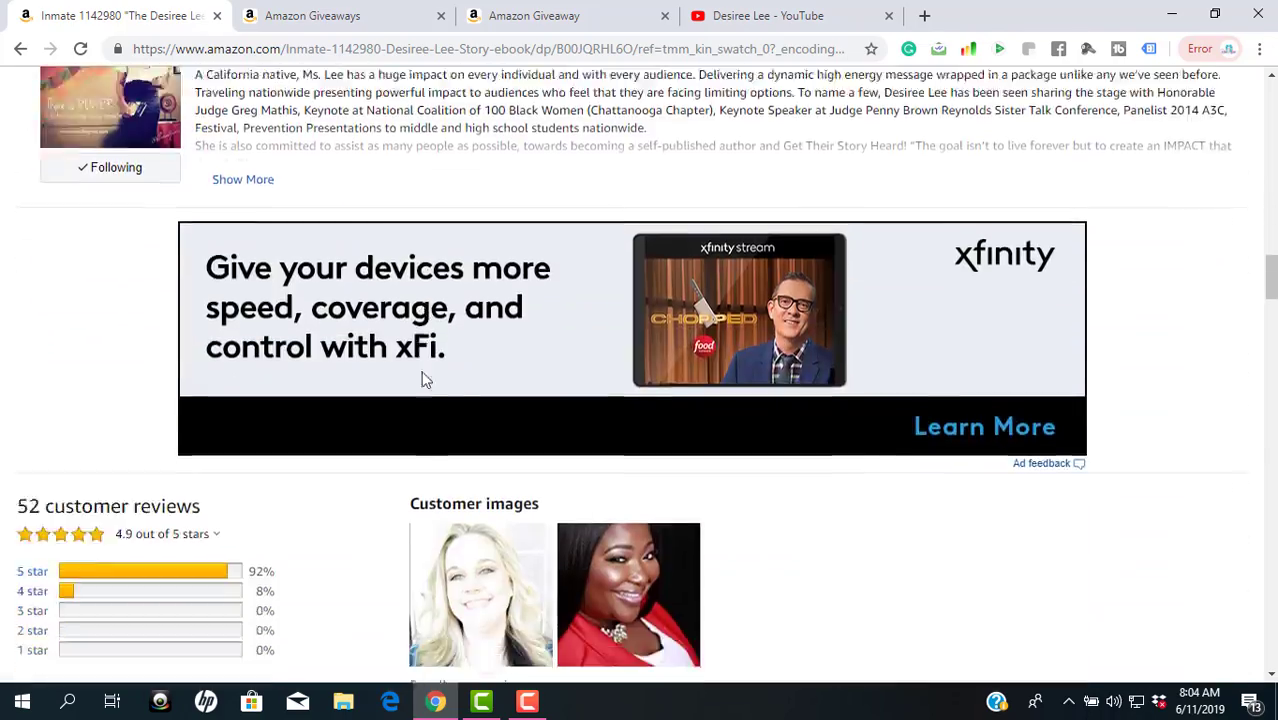
scroll(372, 405, down, 12)
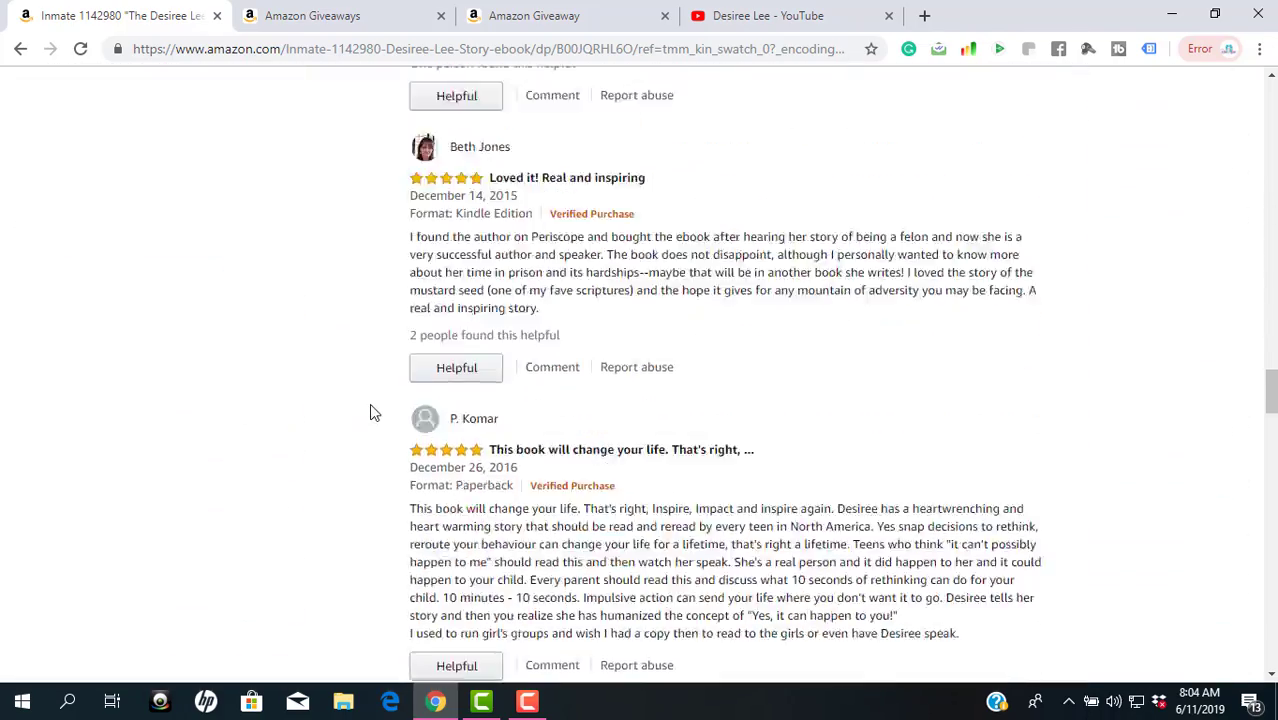
scroll(369, 404, down, 10)
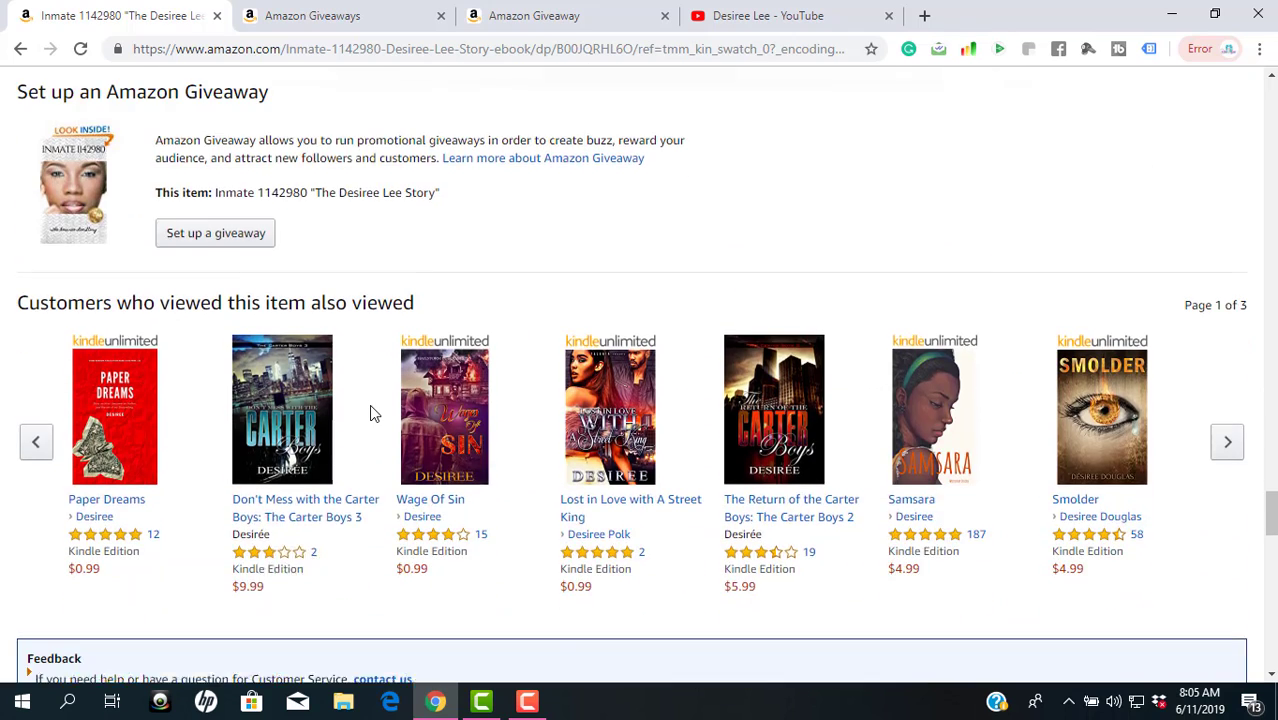
- Open the giveaway setup page for the Kindle book and review its introduction and prize item details
scroll(371, 414, up, 2)
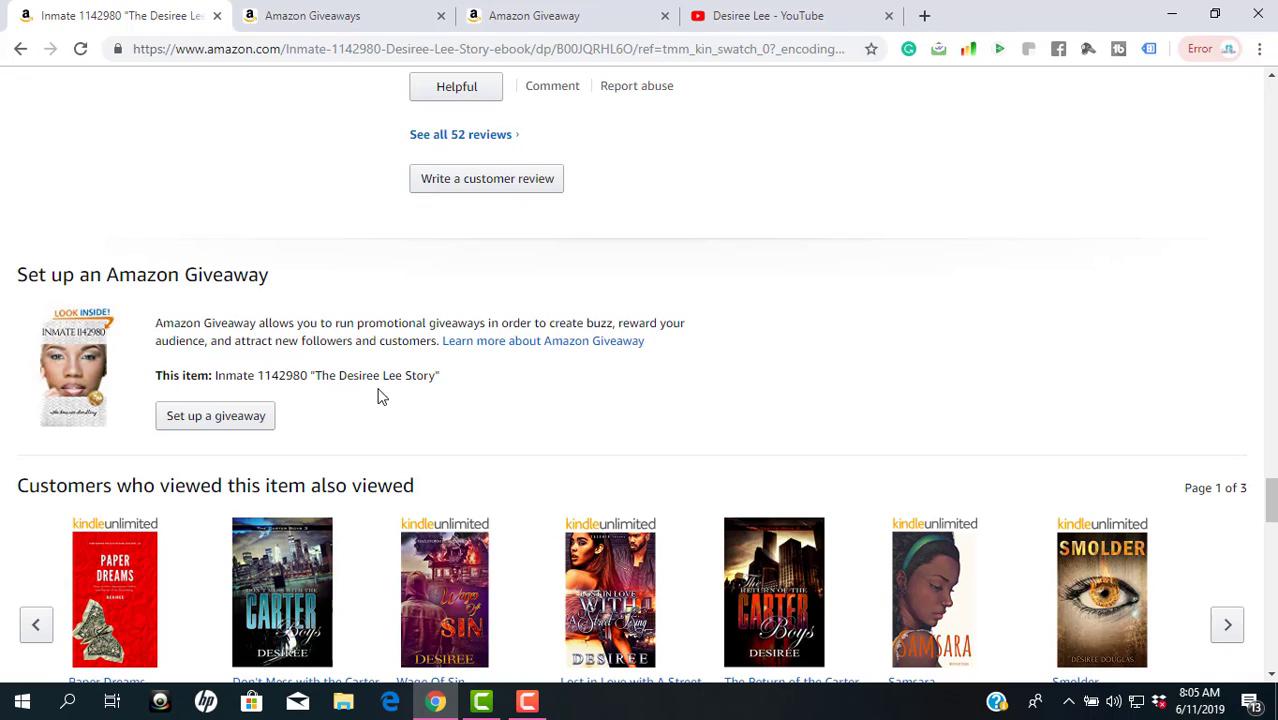
click(215, 416)
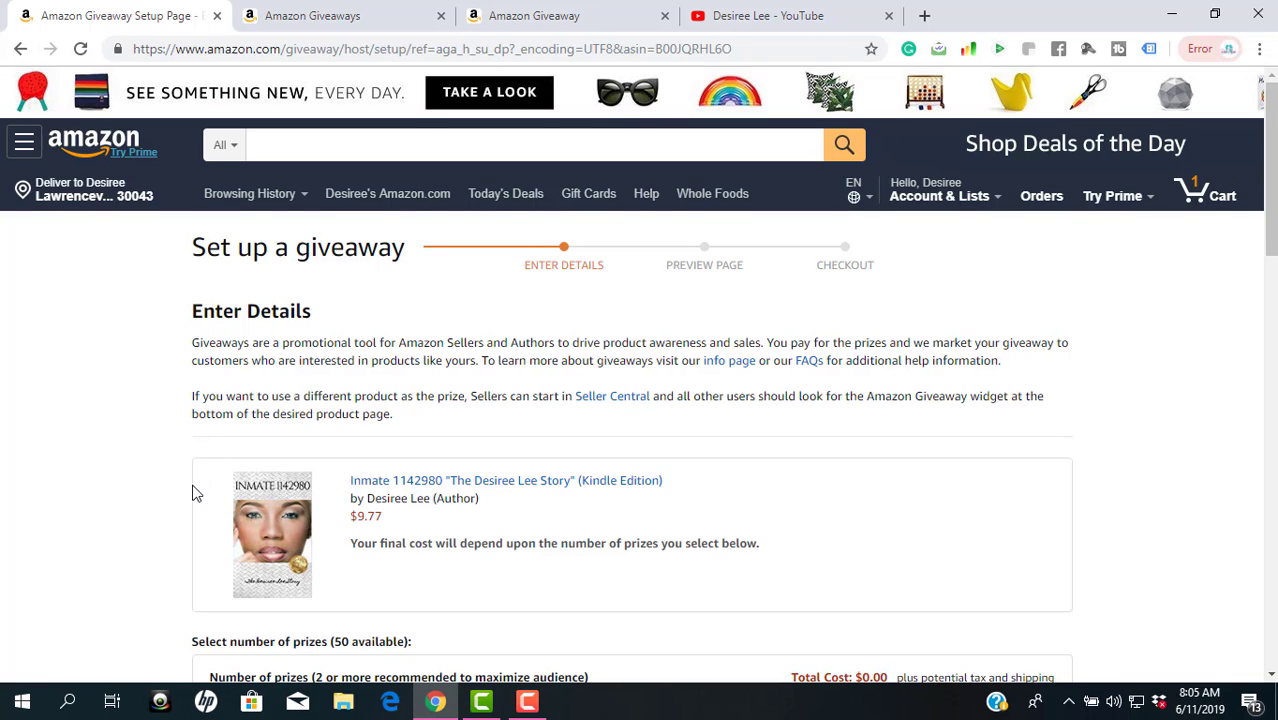
scroll(195, 497, down, 1)
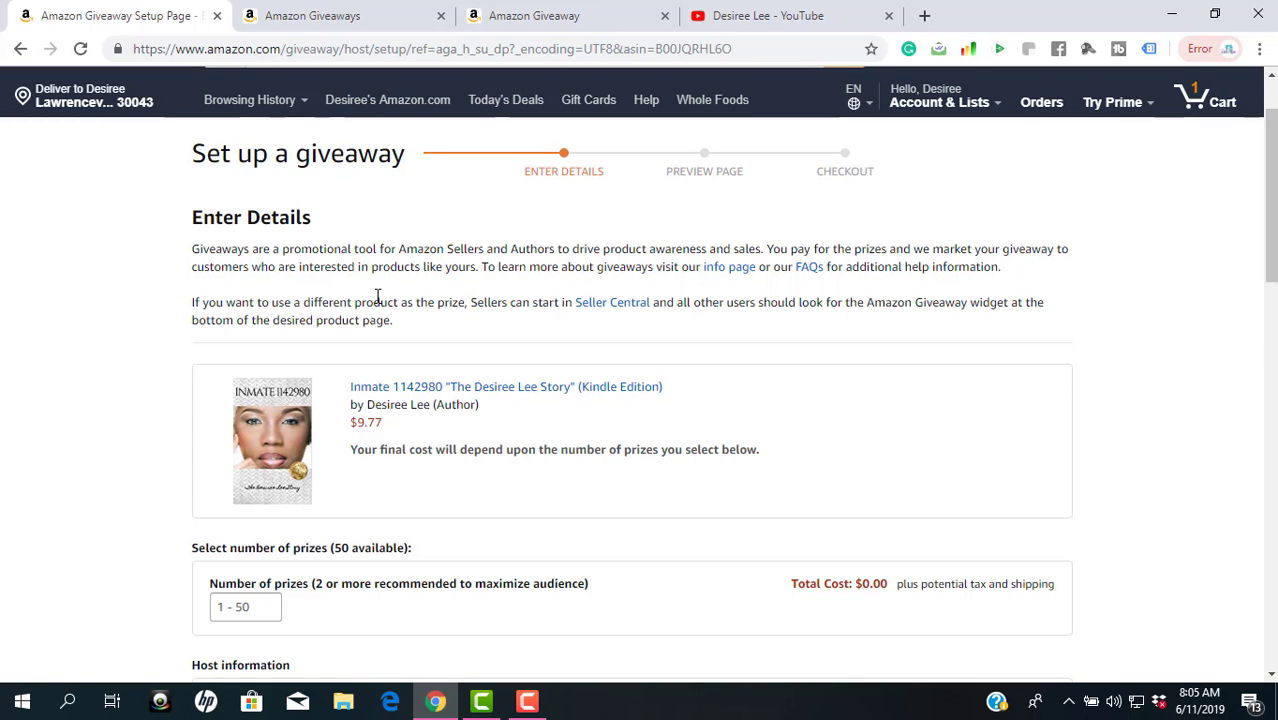
scroll(379, 305, down, 1)
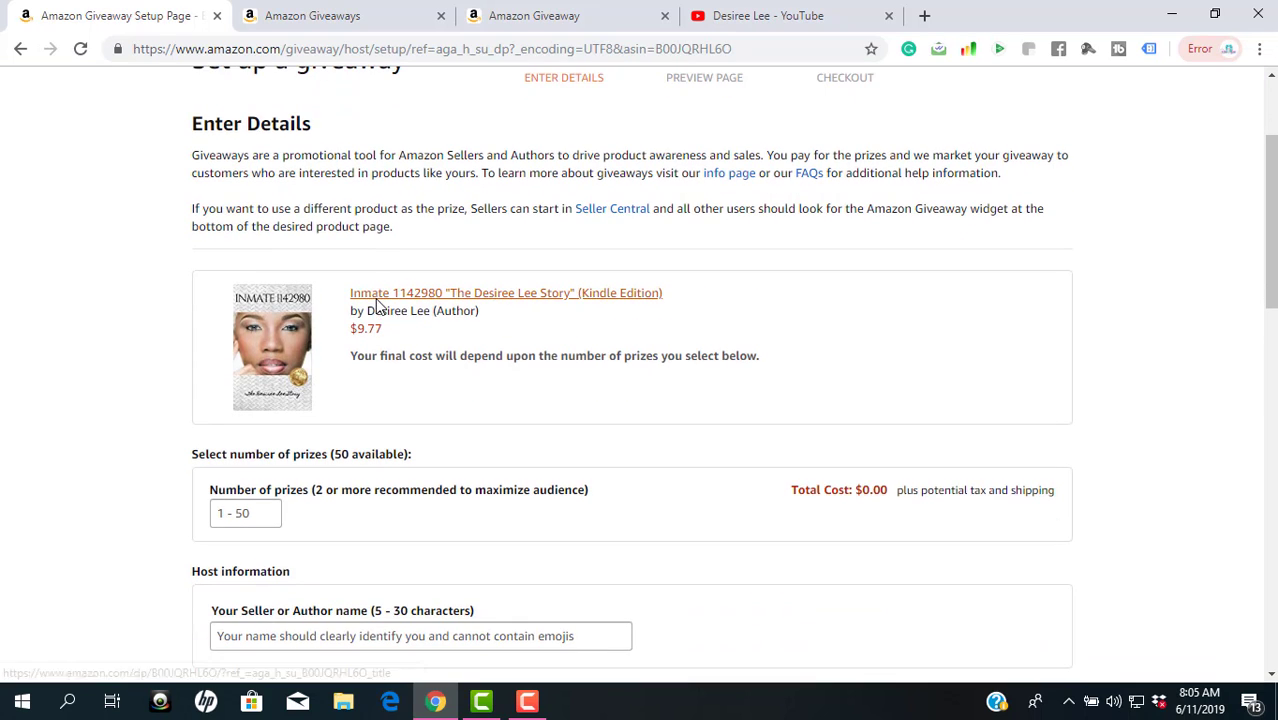
scroll(320, 380, down, 1)
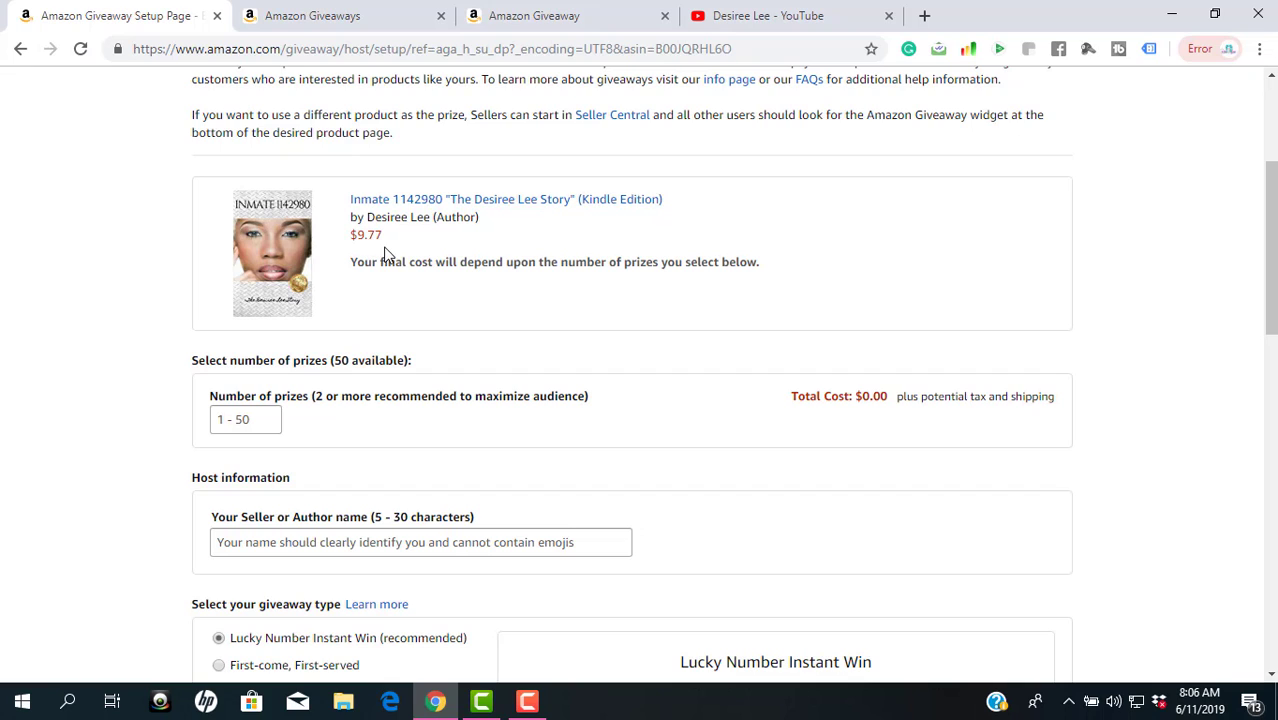
- Set the number of giveaway prizes to 2
scroll(388, 255, down, 1)
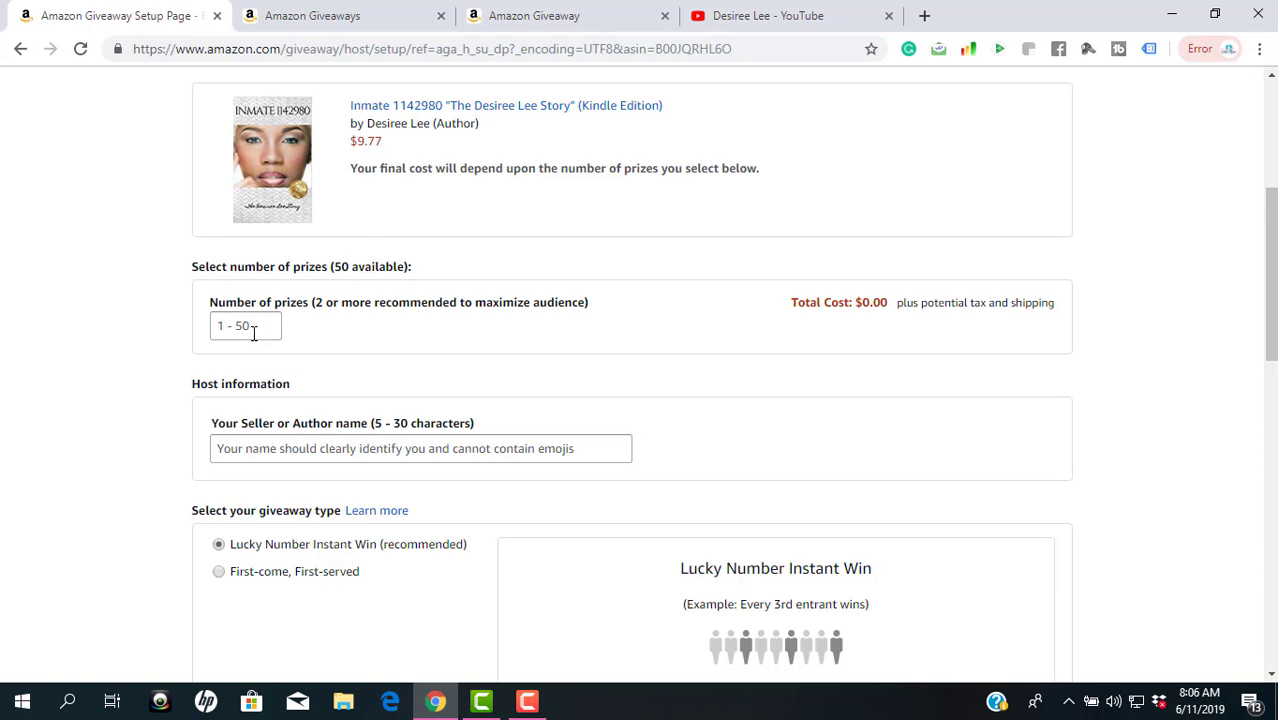
scroll(257, 328, down, 1)
click(247, 234)
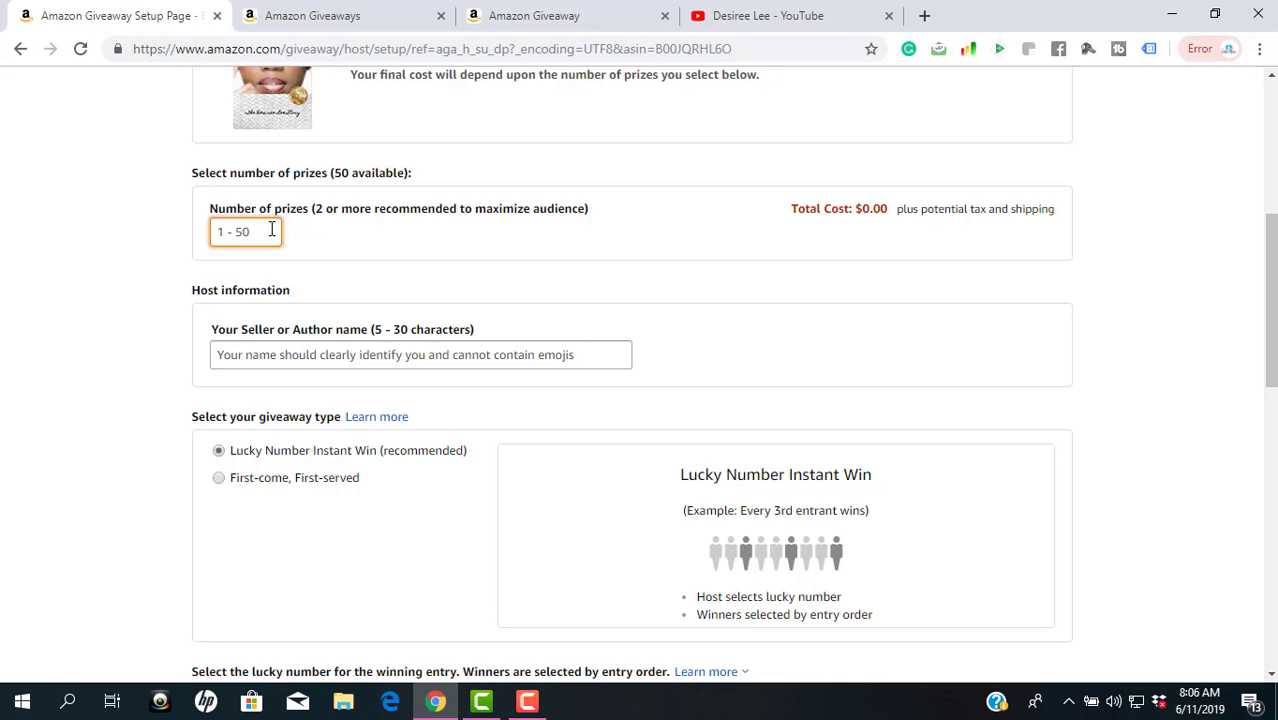
text(2)
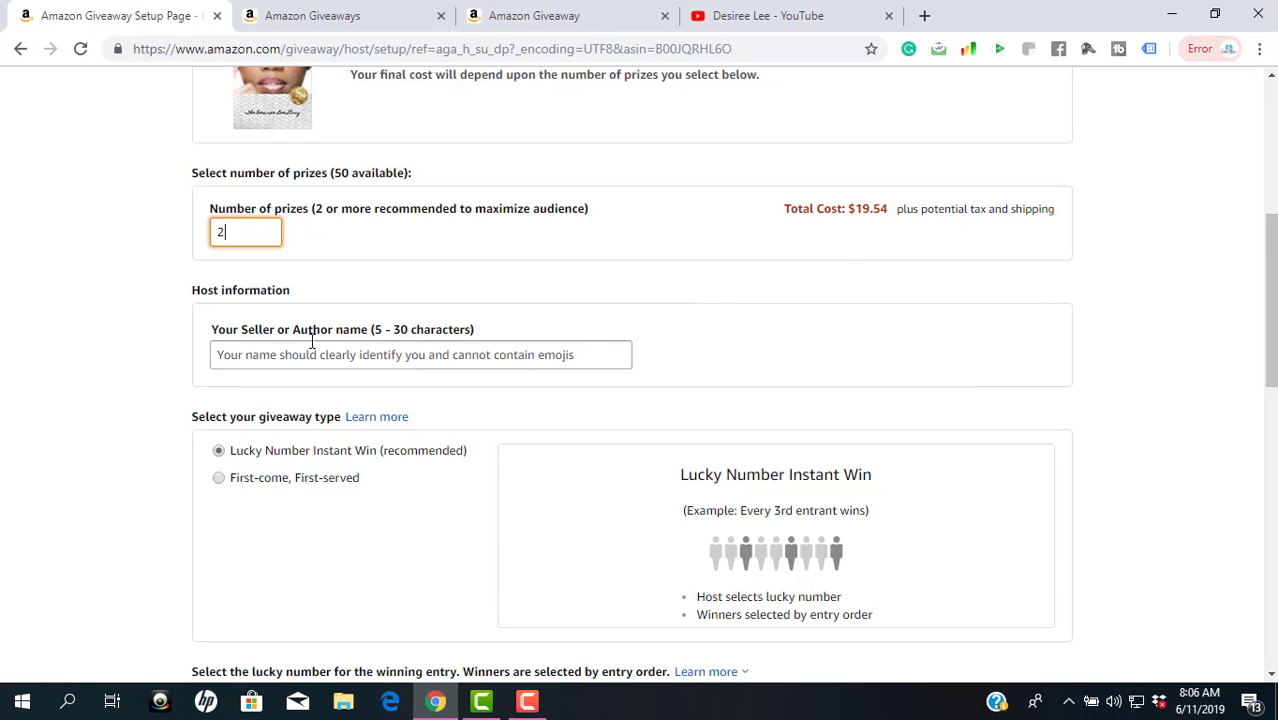
- Enter "Authors In Business Co." as the seller or author name in the host information
scroll(312, 340, down, 1)
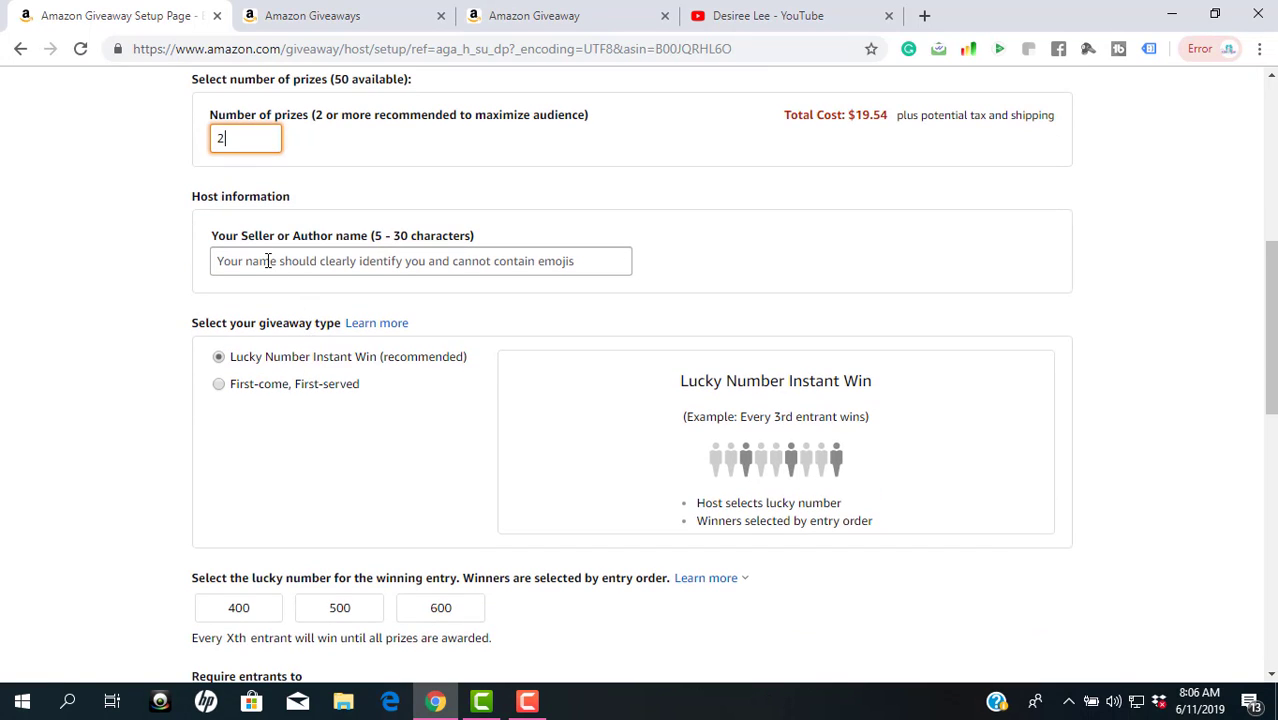
click(268, 261)
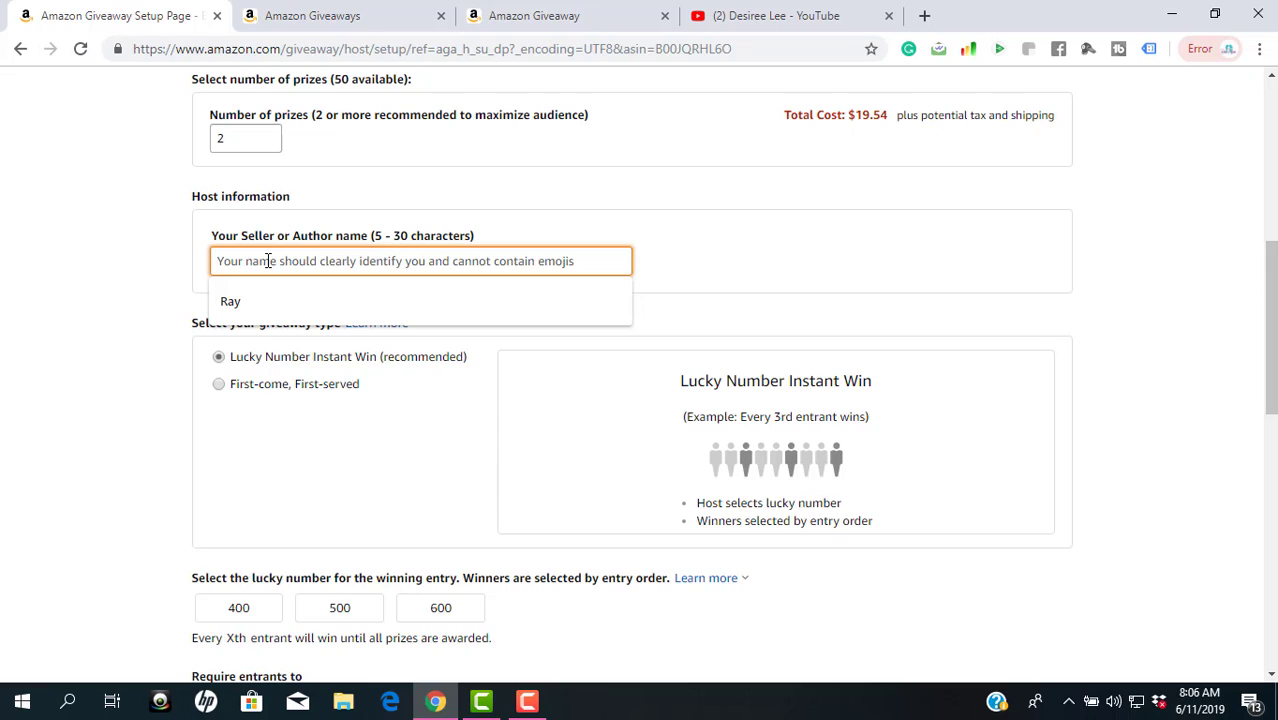
text(Author)
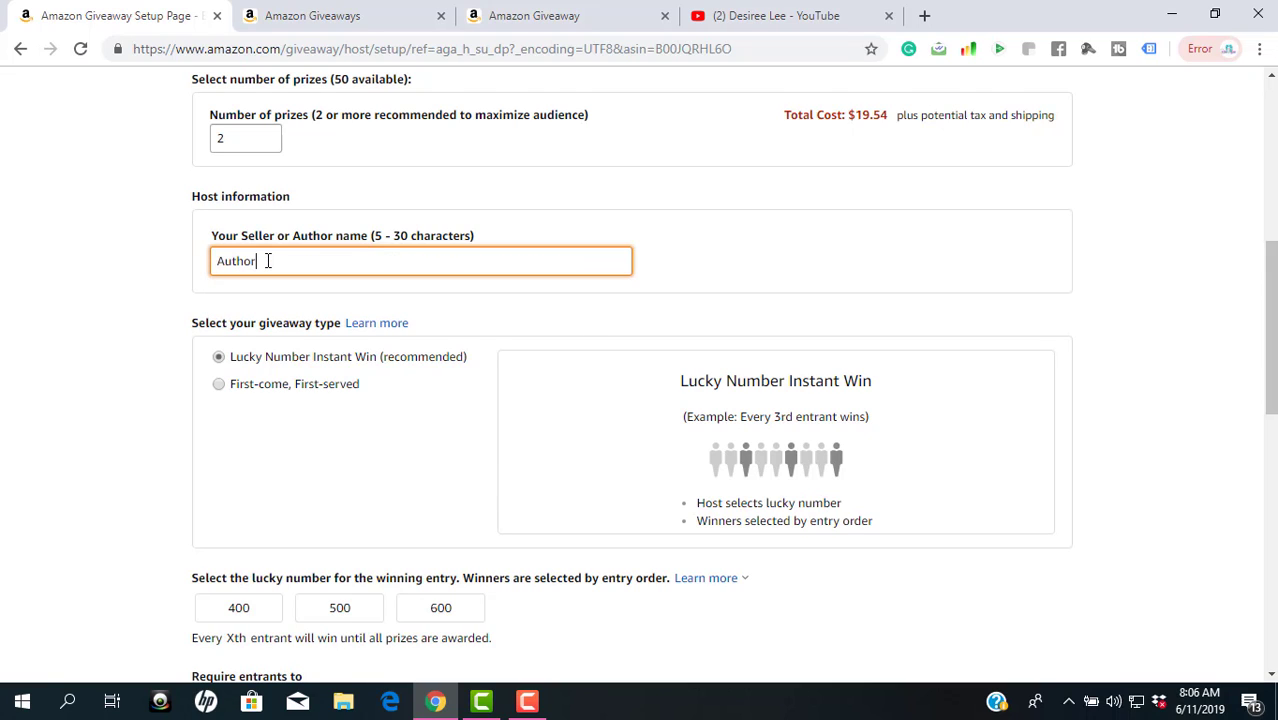
text(s In Business Co.)
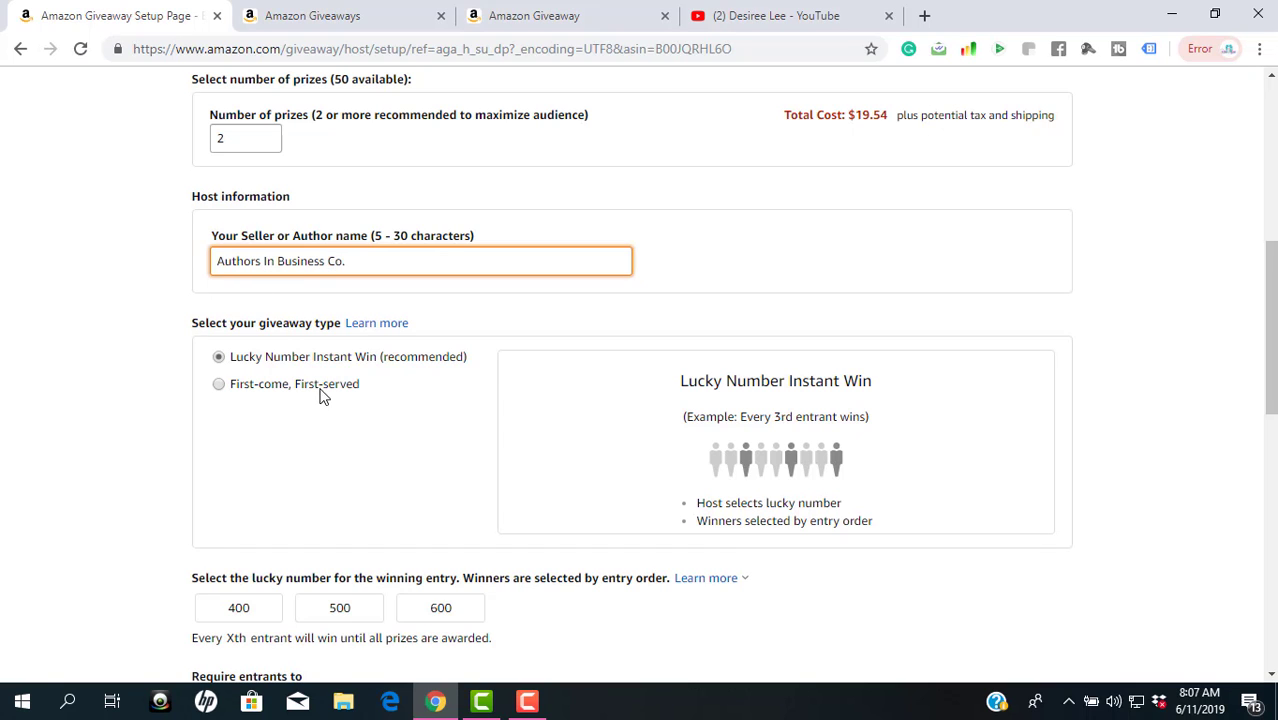
- Choose 400 as the lucky number for the winning entry and require entrants to watch a YouTube video
scroll(322, 395, down, 2)
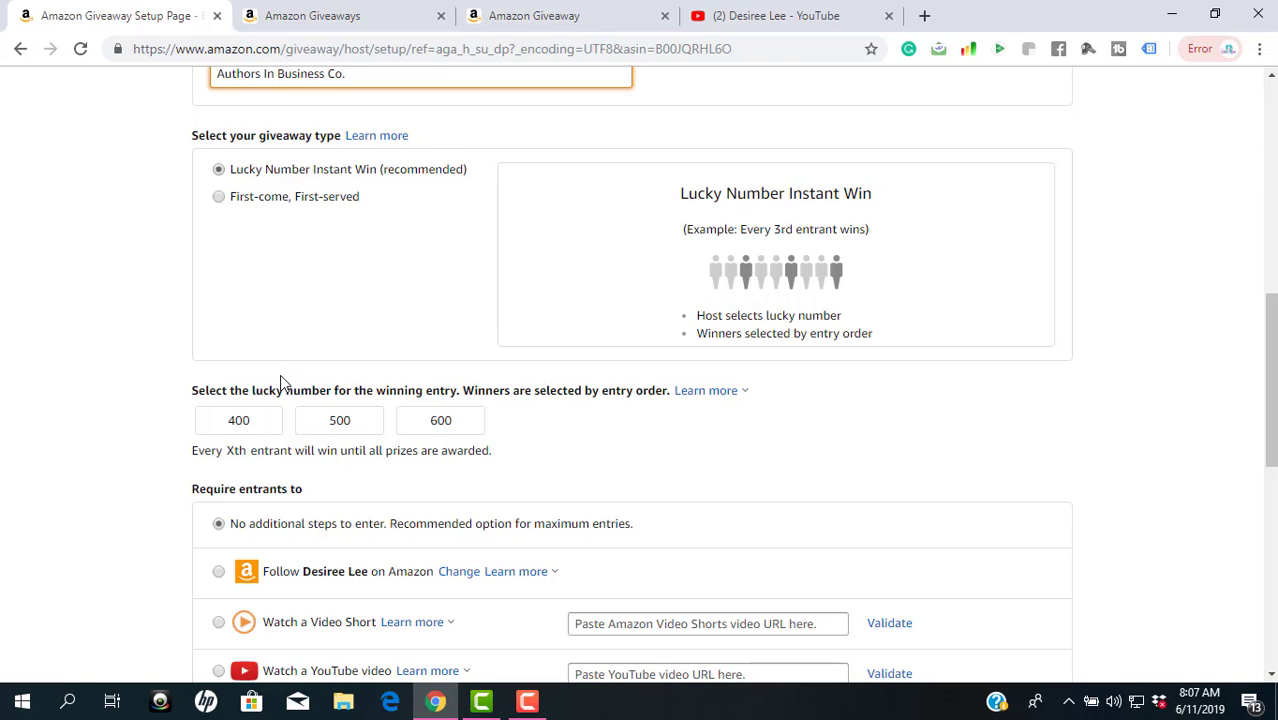
scroll(280, 374, down, 1)
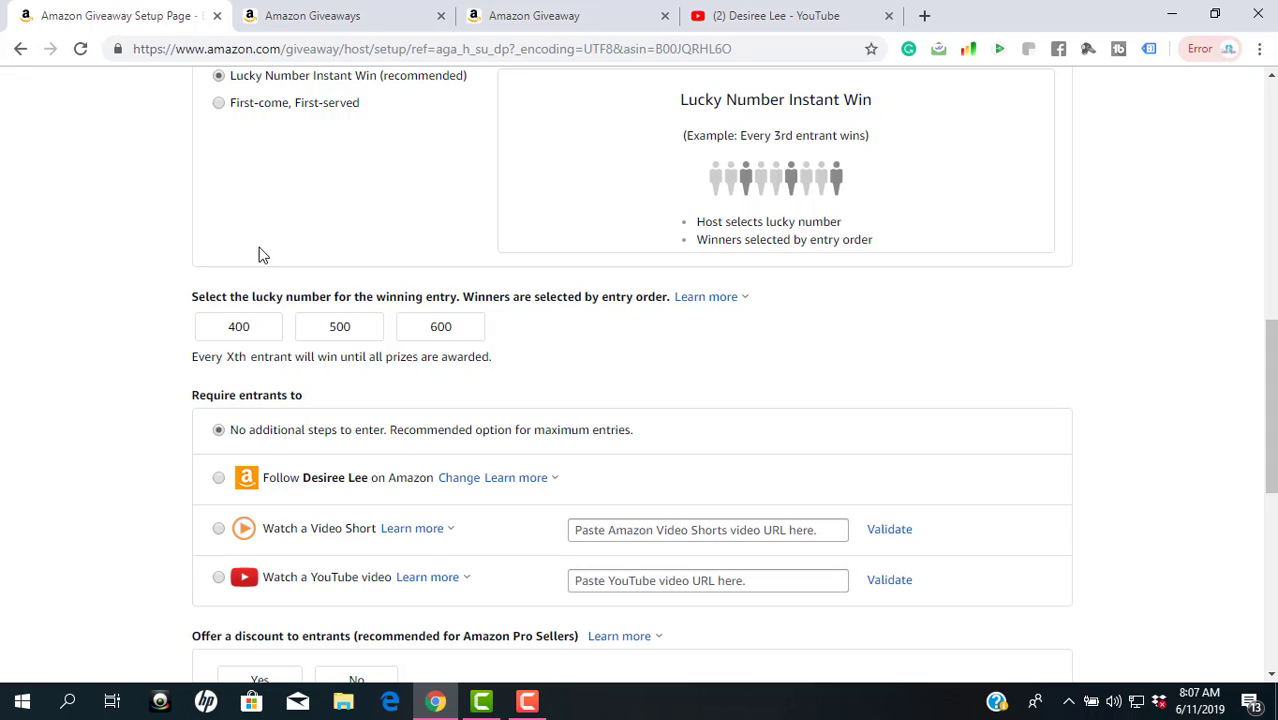
click(238, 330)
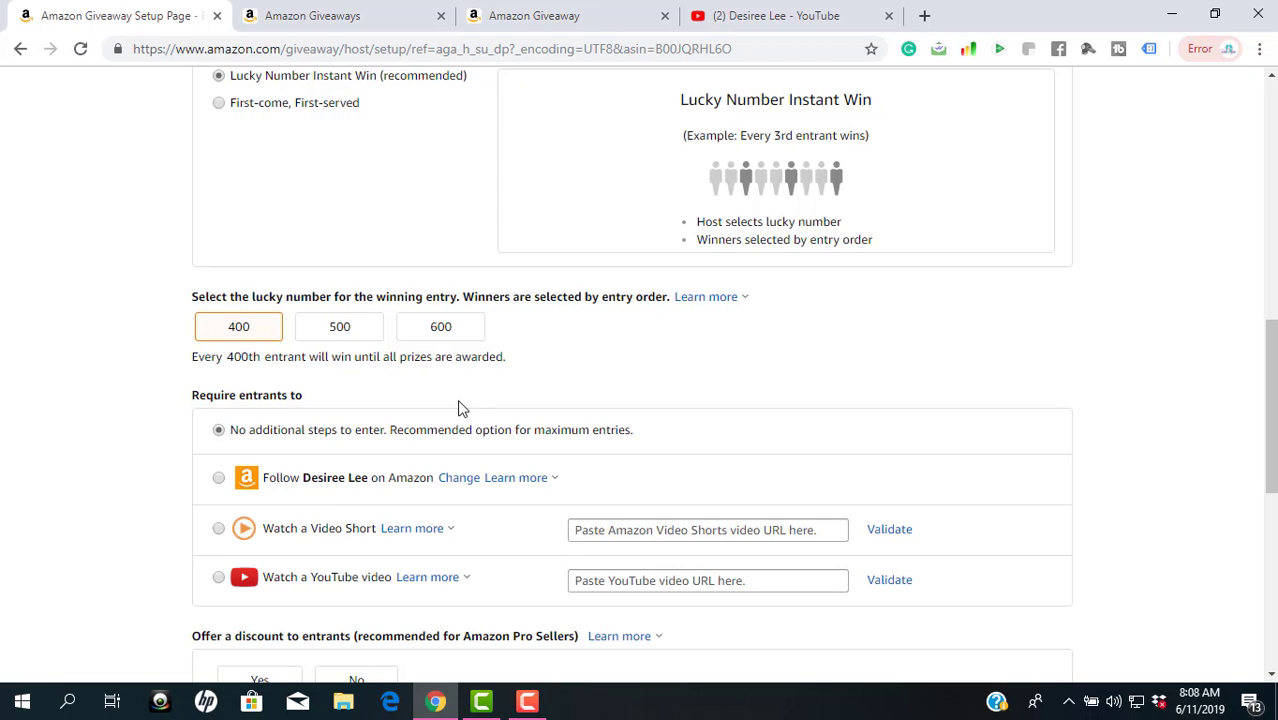
scroll(448, 405, down, 3)
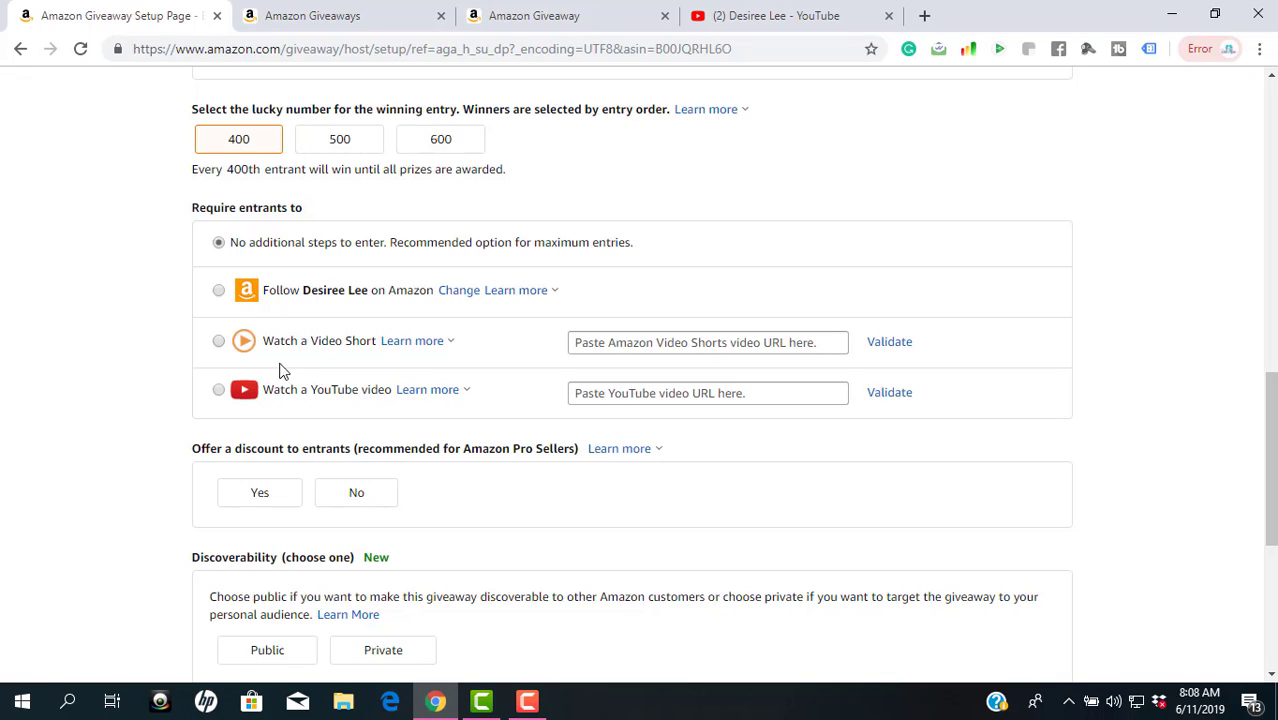
click(219, 391)
- Switch to the YouTube channel's uploads and open the "Retreats for Authors | DLeeInspires.com" video with its sound muted
click(772, 20)
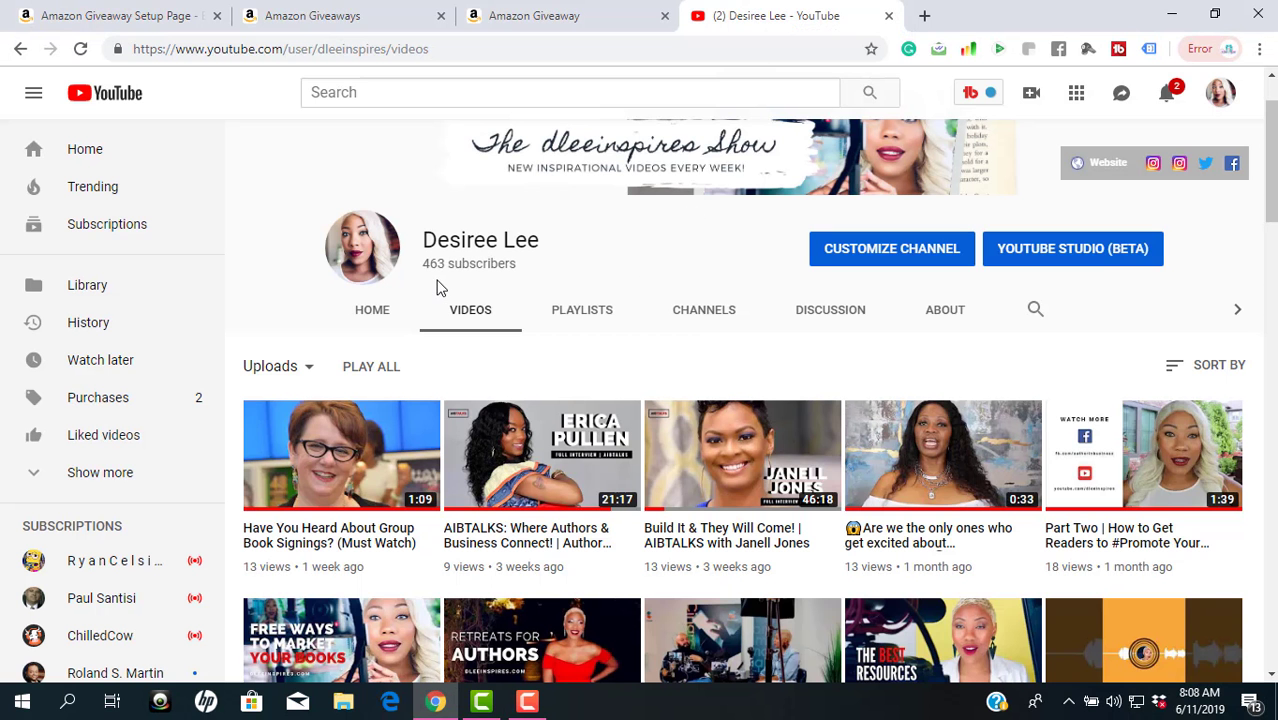
scroll(253, 291, up, 1)
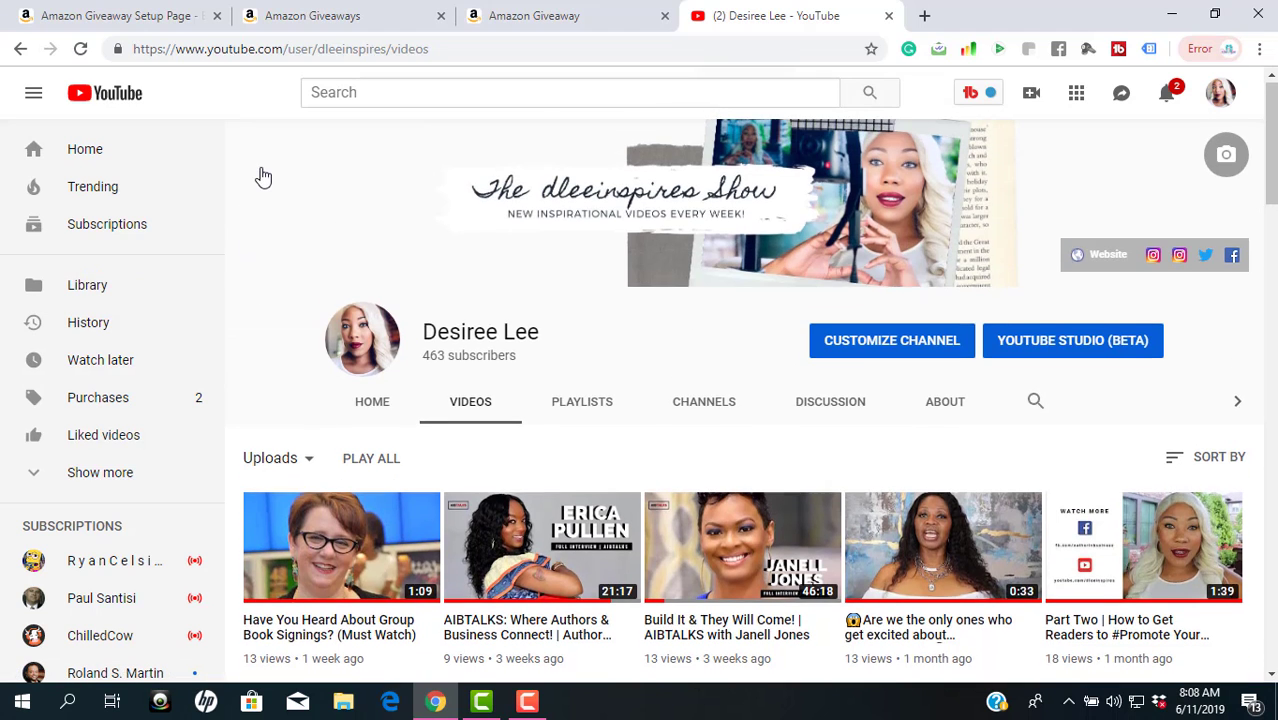
scroll(260, 177, down, 2)
scroll(268, 190, down, 1)
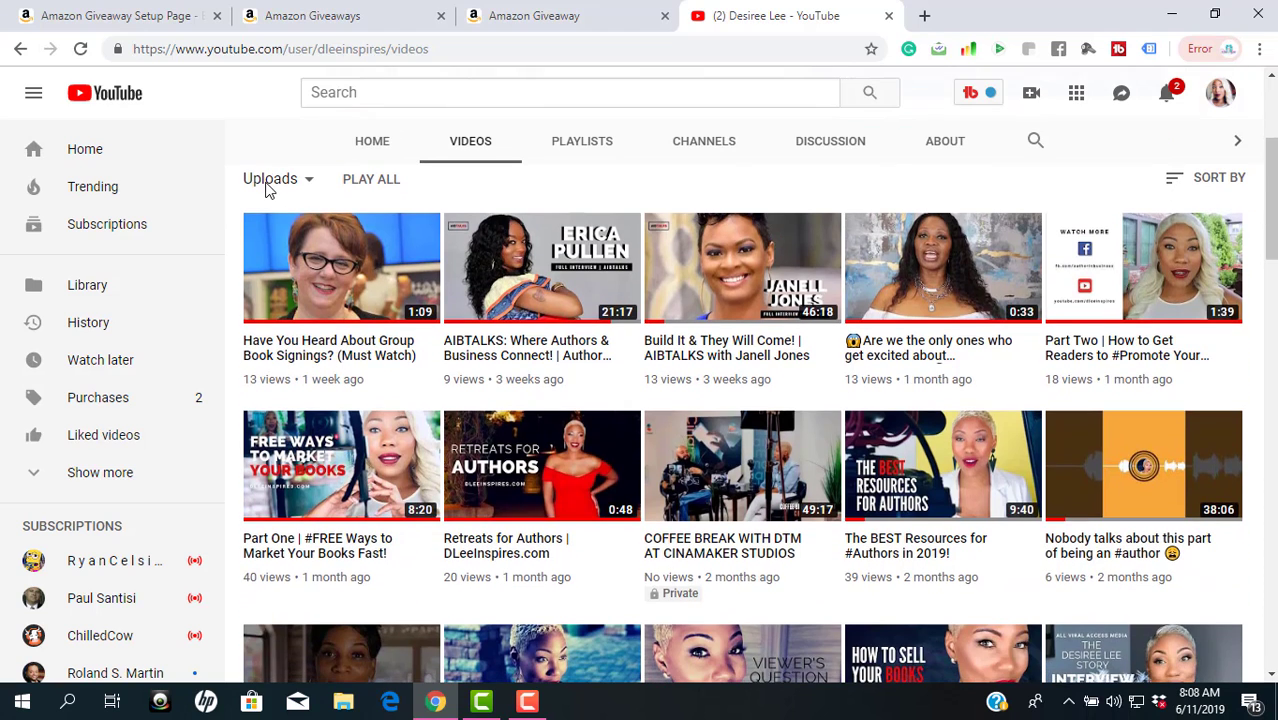
scroll(265, 190, up, 3)
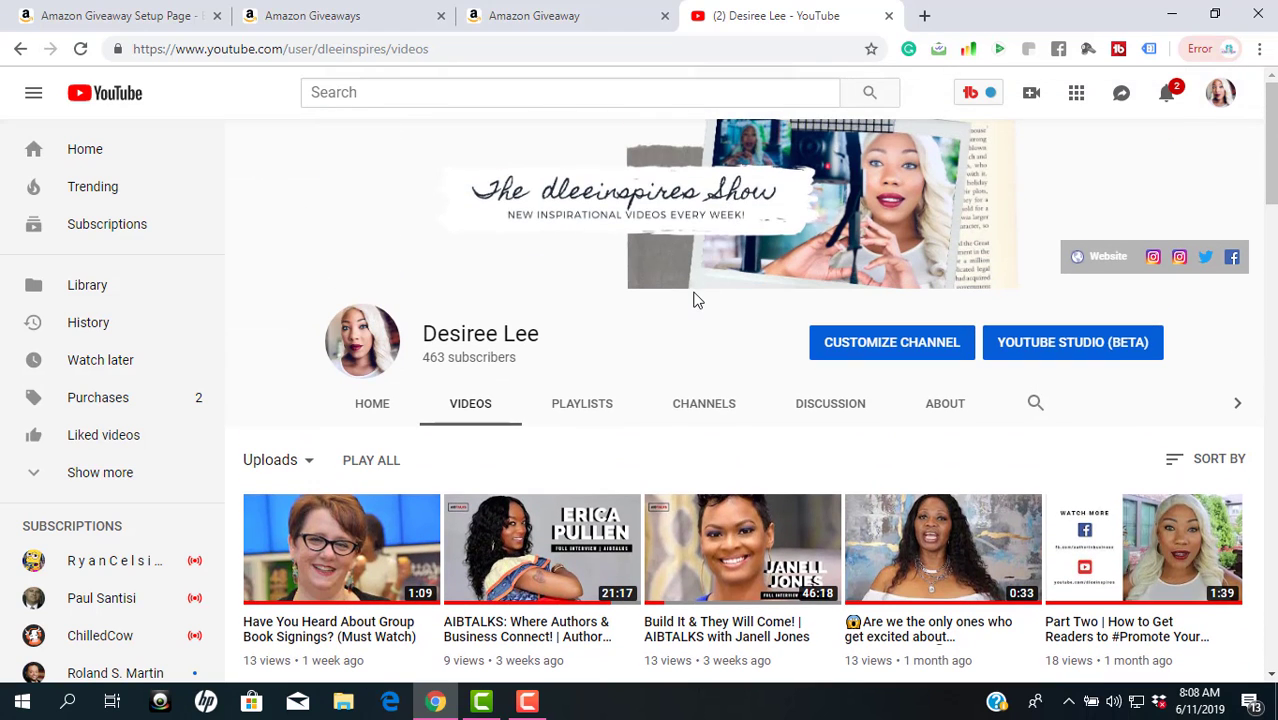
scroll(636, 374, down, 3)
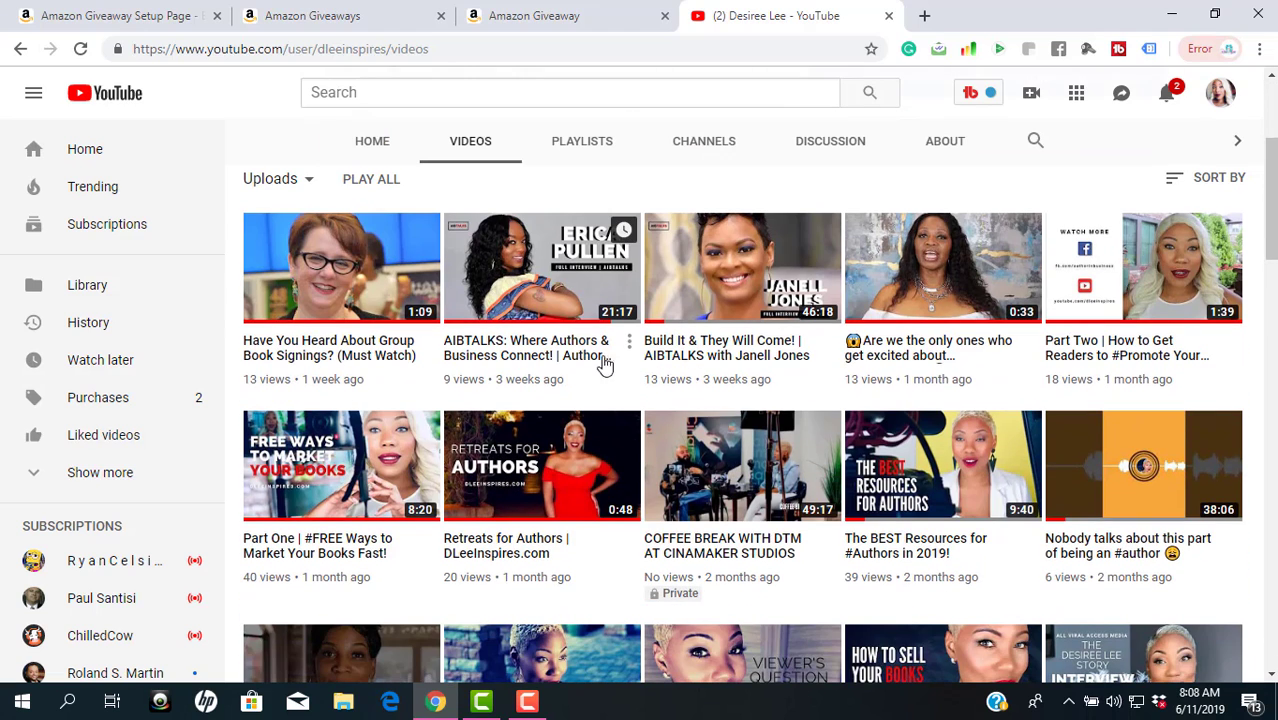
scroll(590, 350, down, 1)
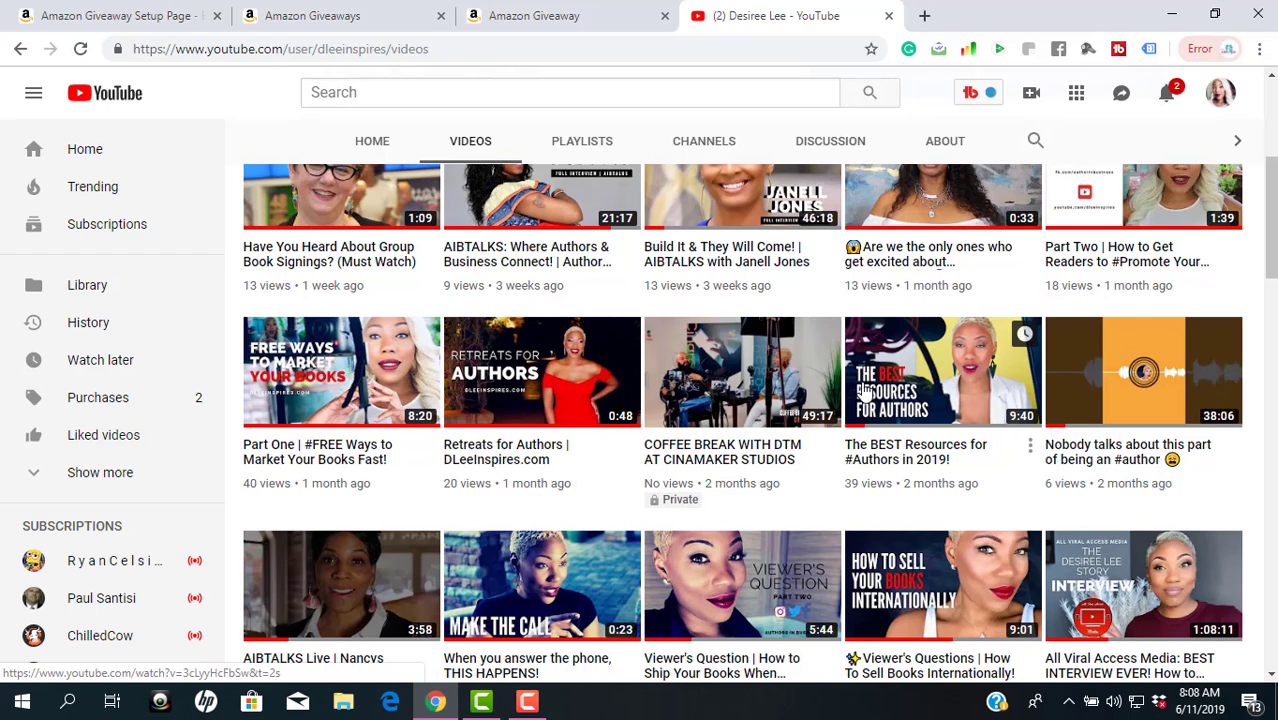
click(555, 400)
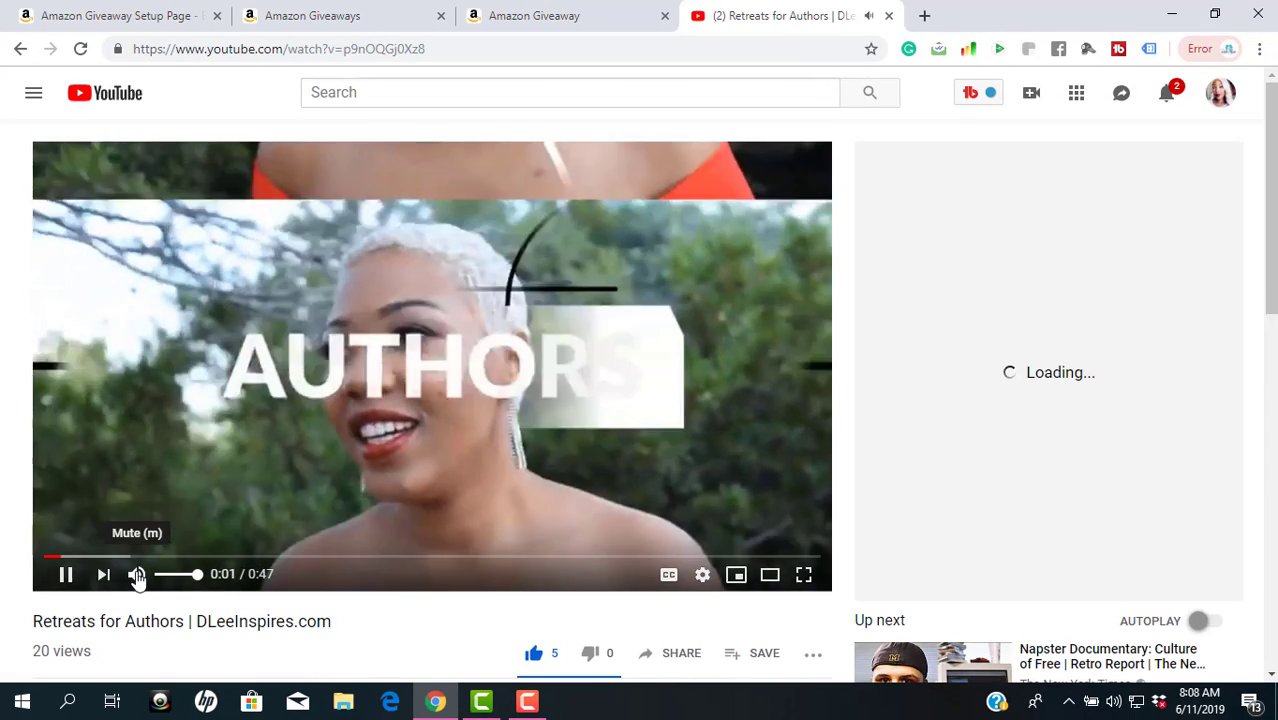
click(137, 576)
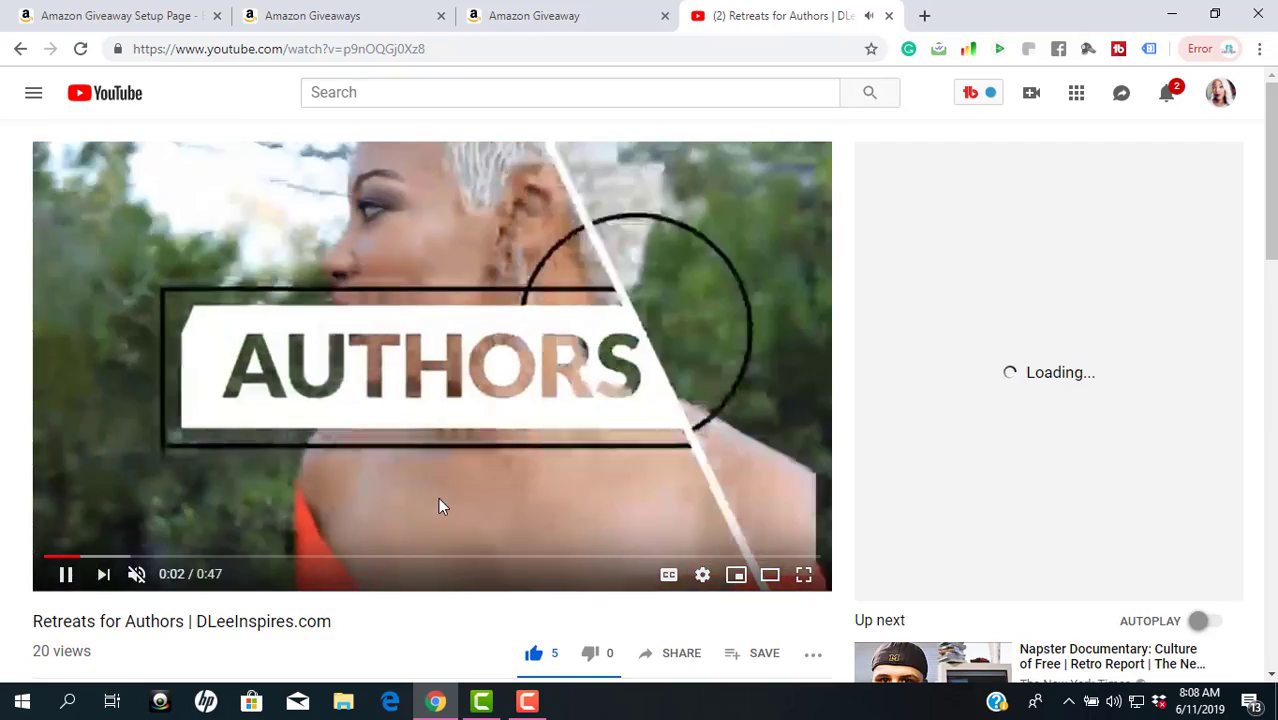
- Copy the share link of the Retreats for Authors video
scroll(438, 497, down, 1)
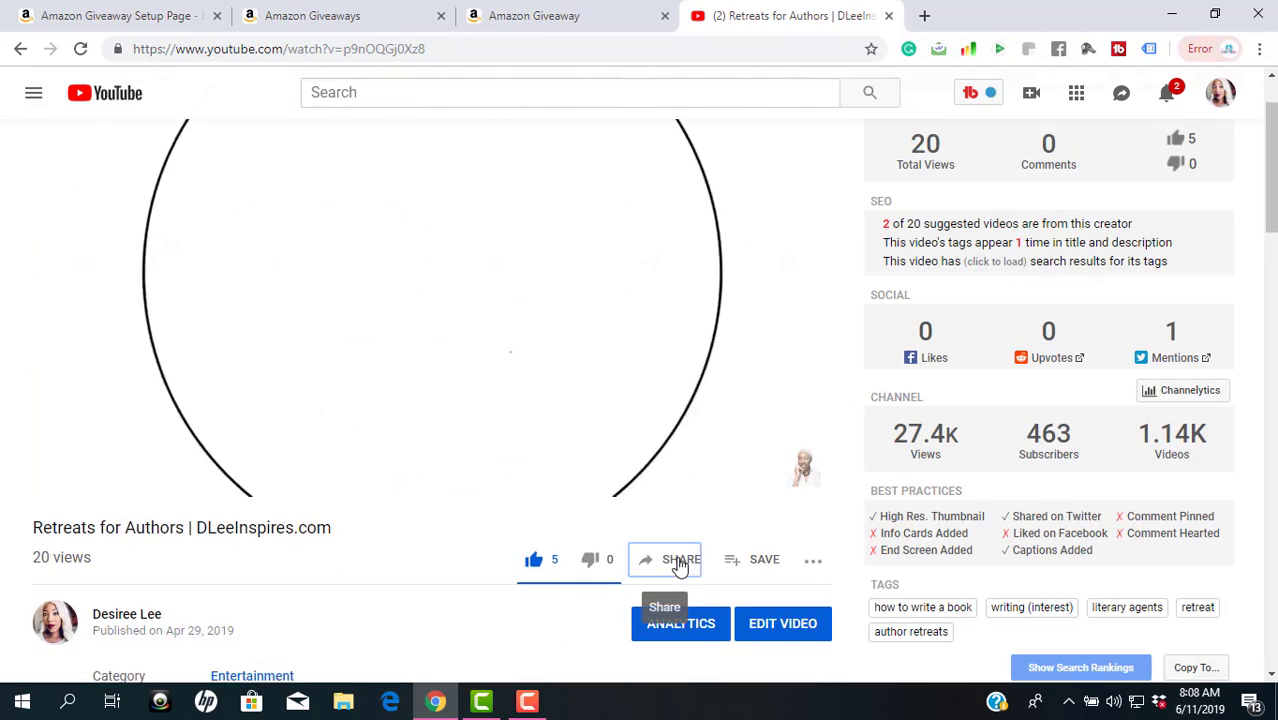
click(680, 565)
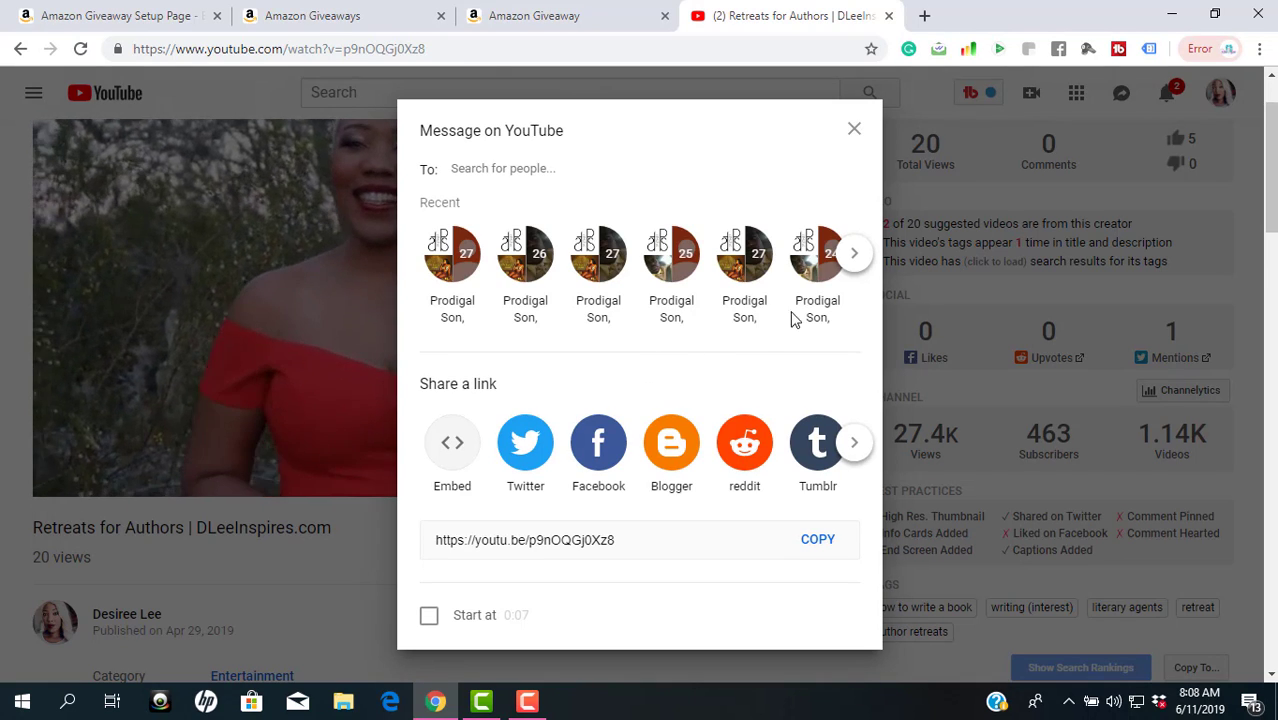
click(815, 540)
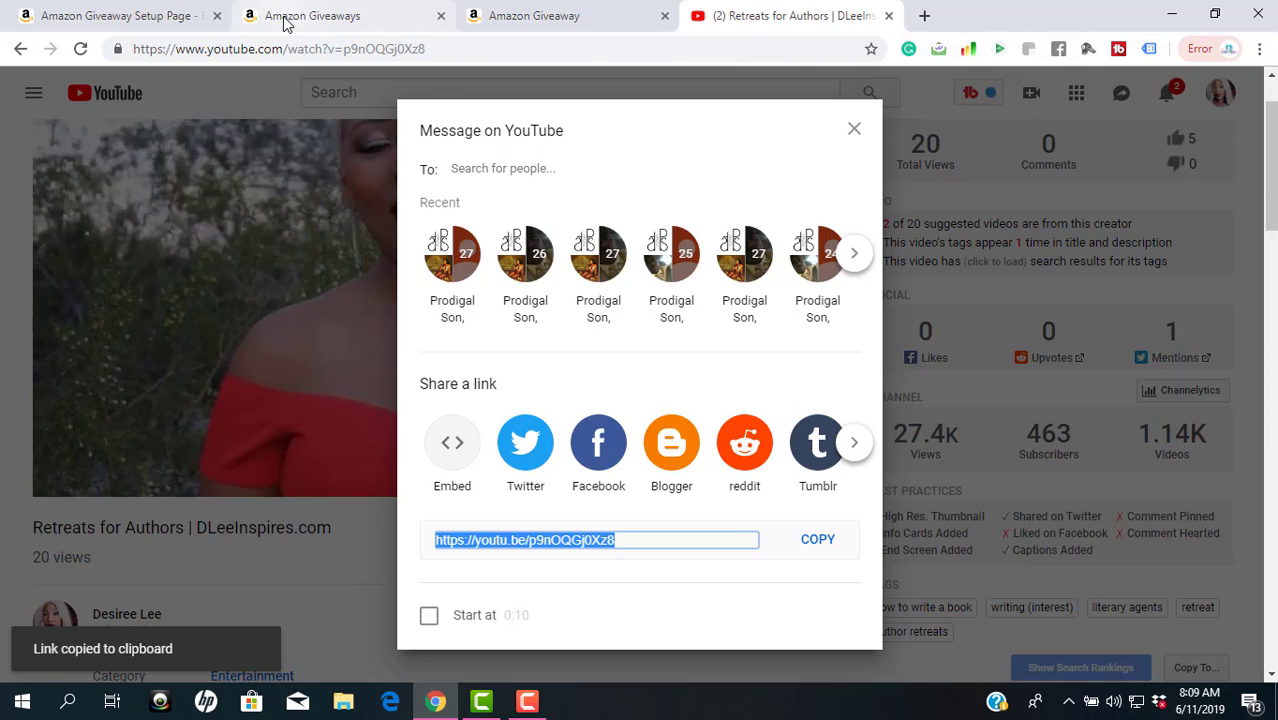
- Return to the giveaway setup page, paste the copied link as the required YouTube video and validate it
click(425, 17)
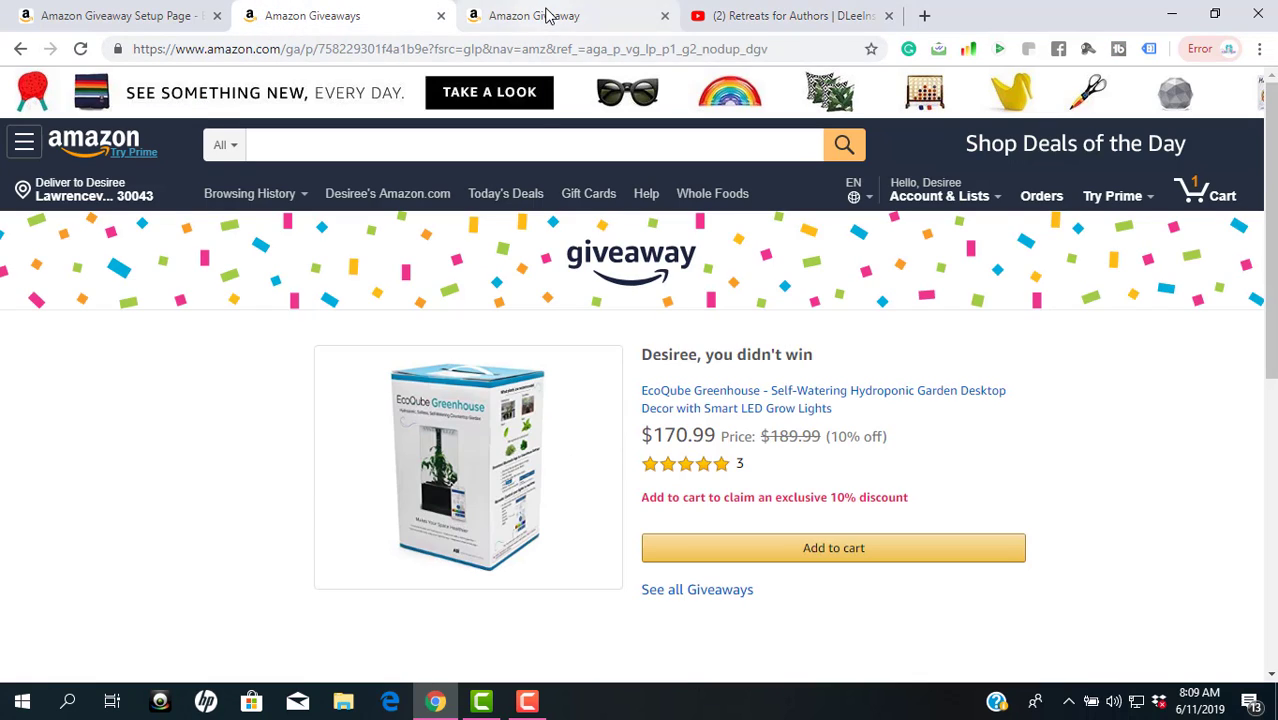
click(583, 16)
click(110, 15)
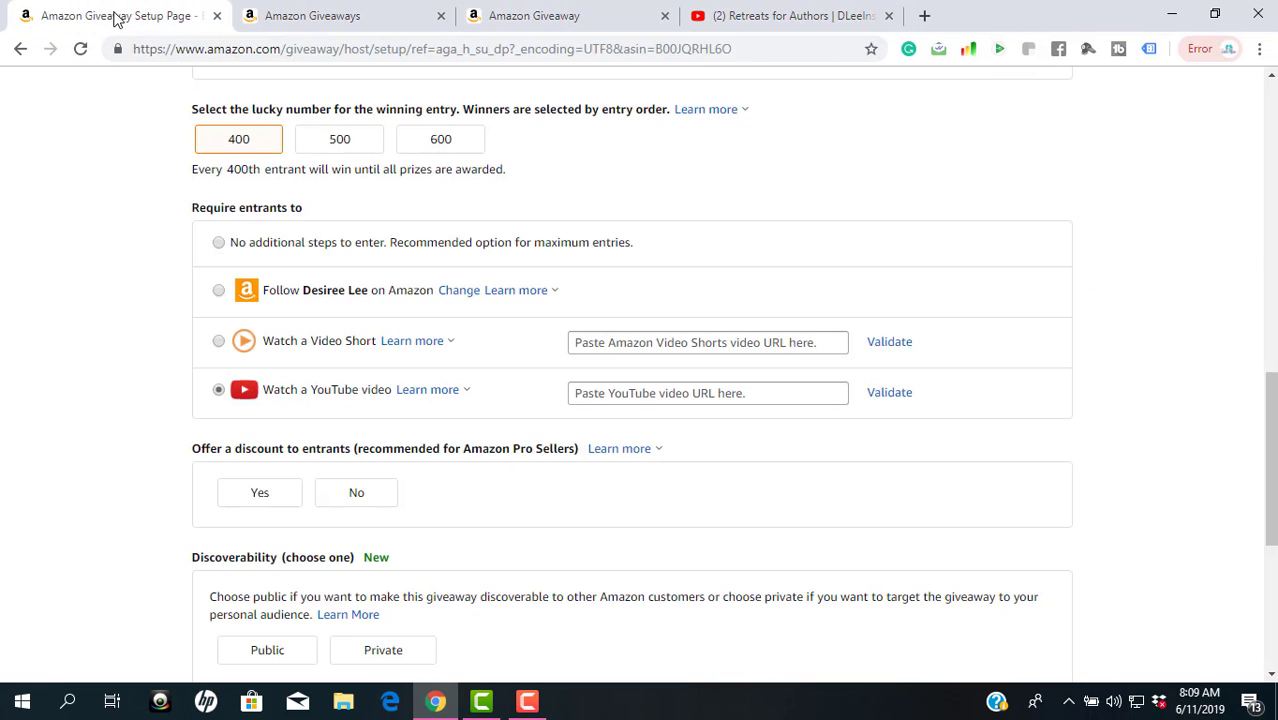
right_click(697, 393)
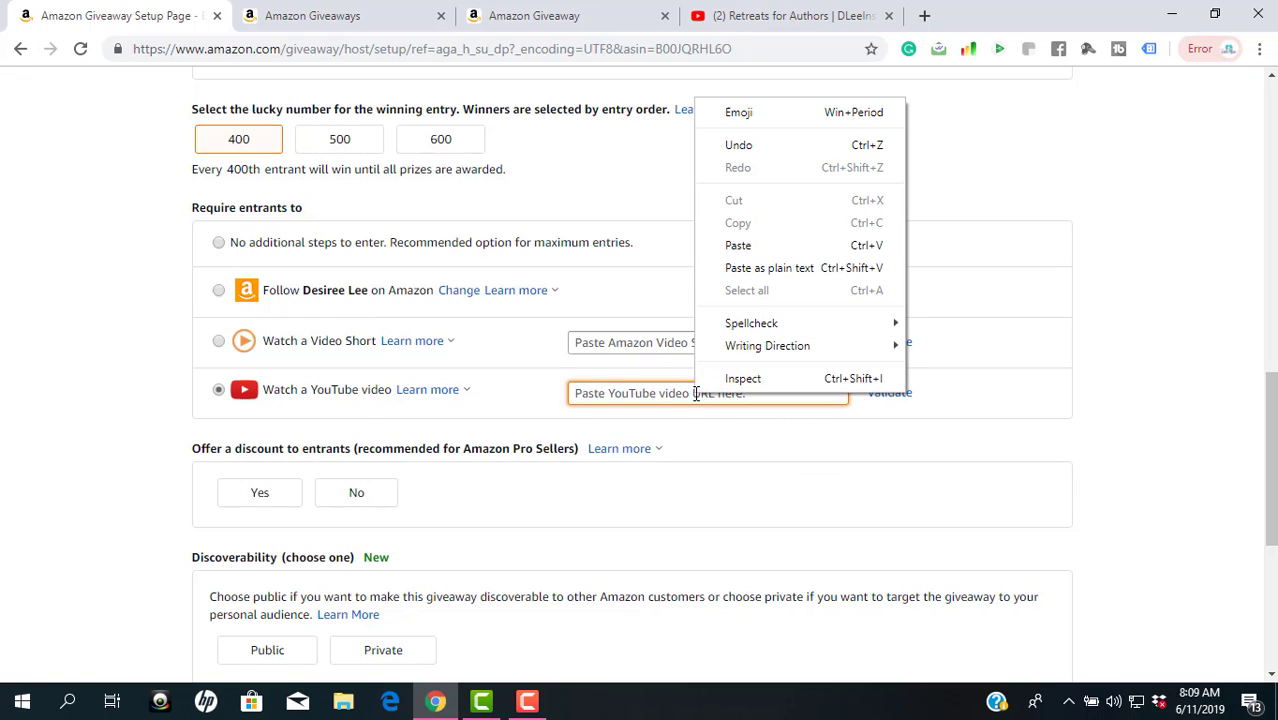
click(767, 250)
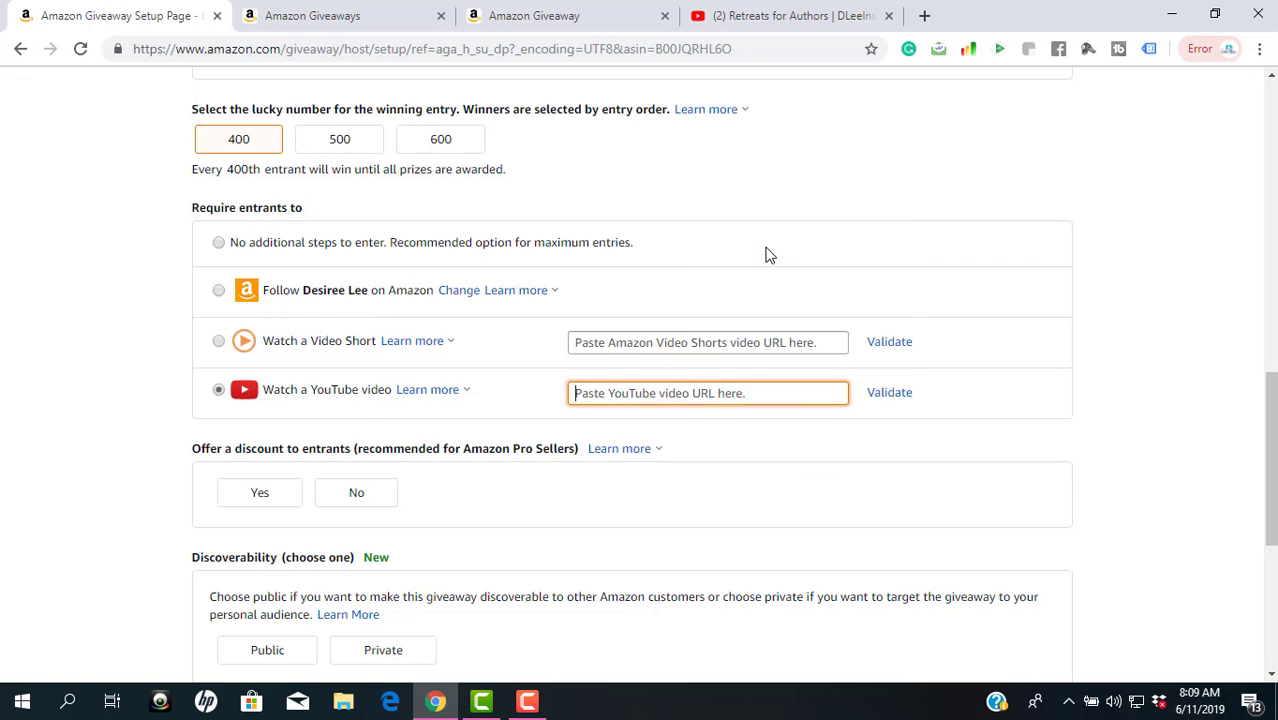
click(901, 397)
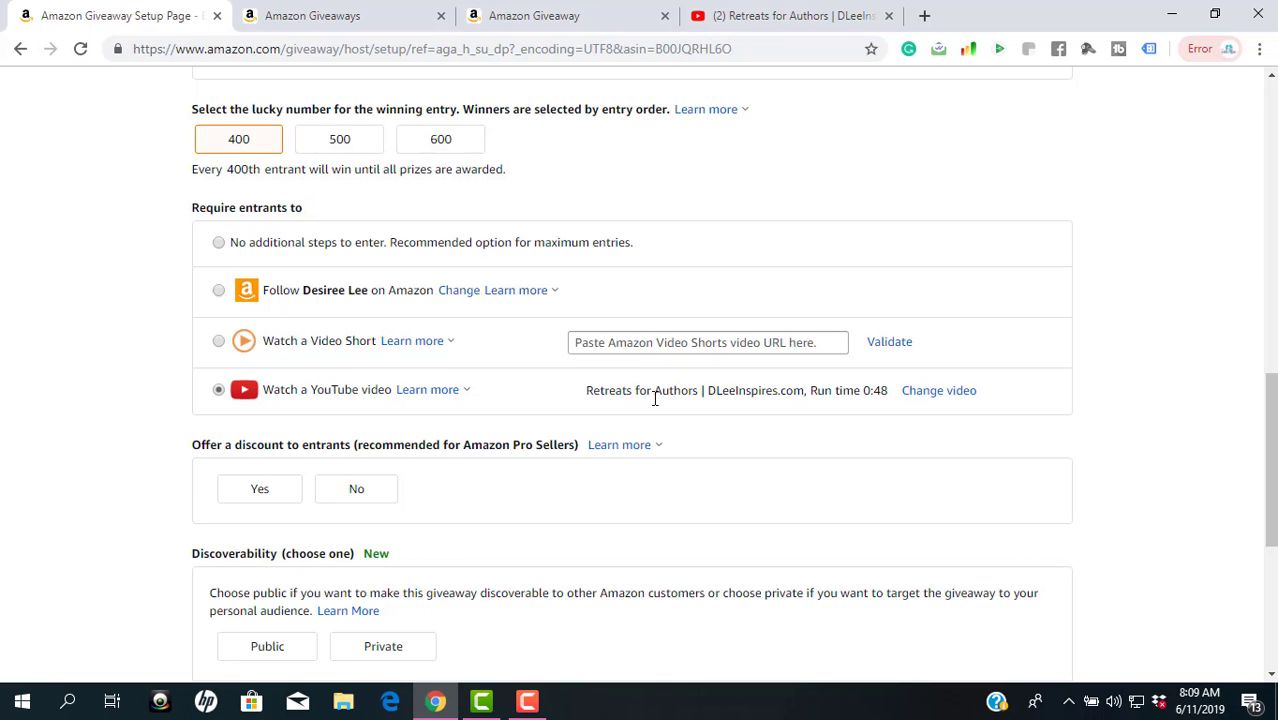
- Choose Yes for offering a discount to giveaway entrants
scroll(398, 421, down, 1)
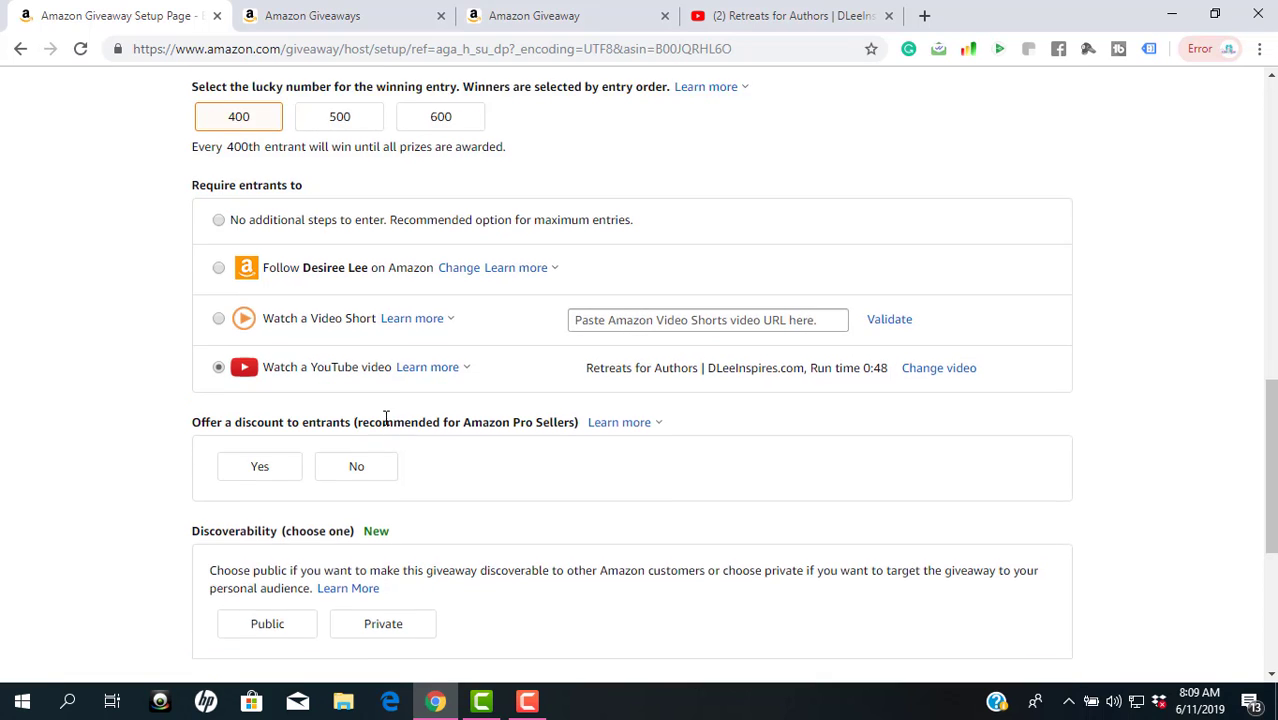
scroll(388, 421, down, 1)
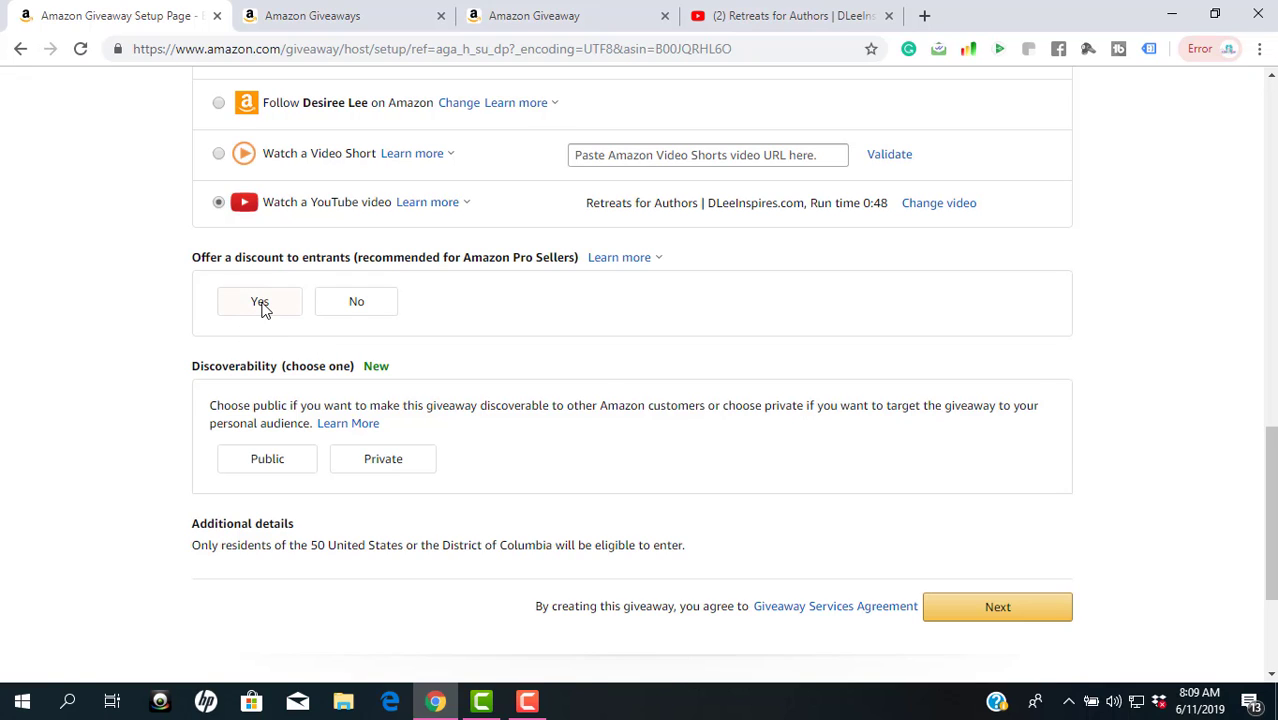
click(260, 303)
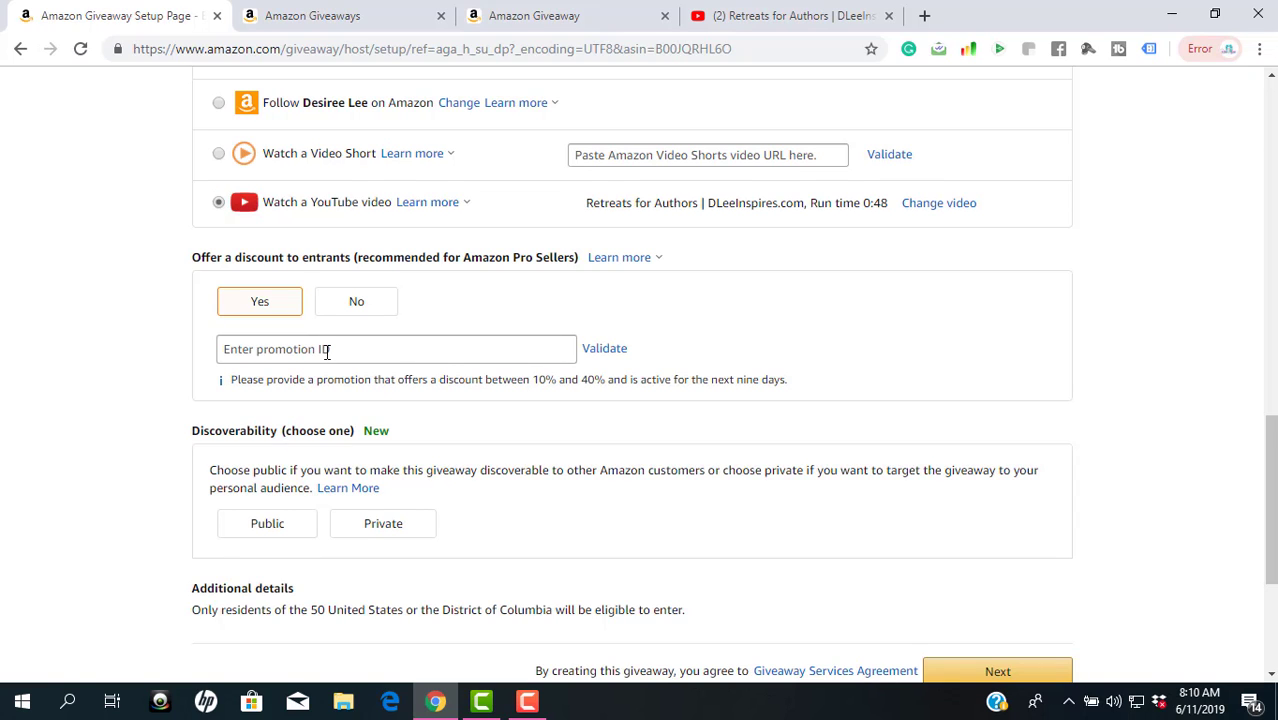
- Set the giveaway's discoverability to Public and try to continue to the next setup stage
scroll(326, 352, down, 1)
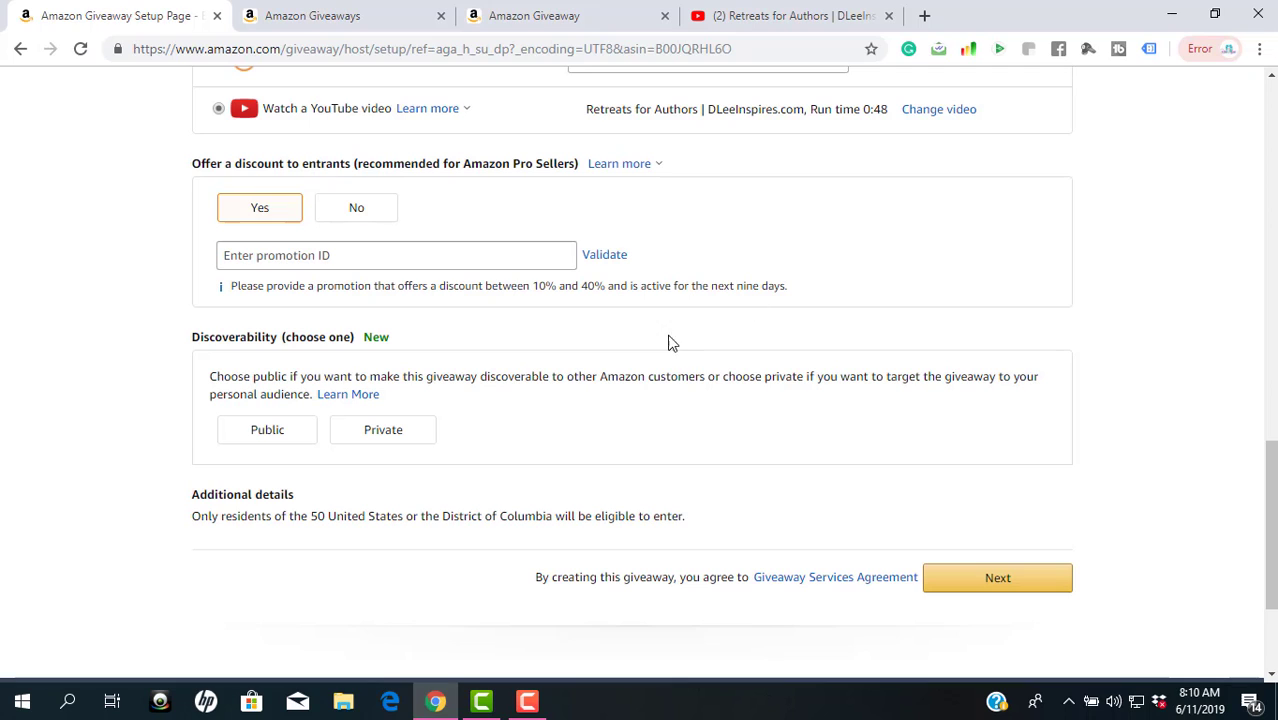
scroll(457, 437, down, 1)
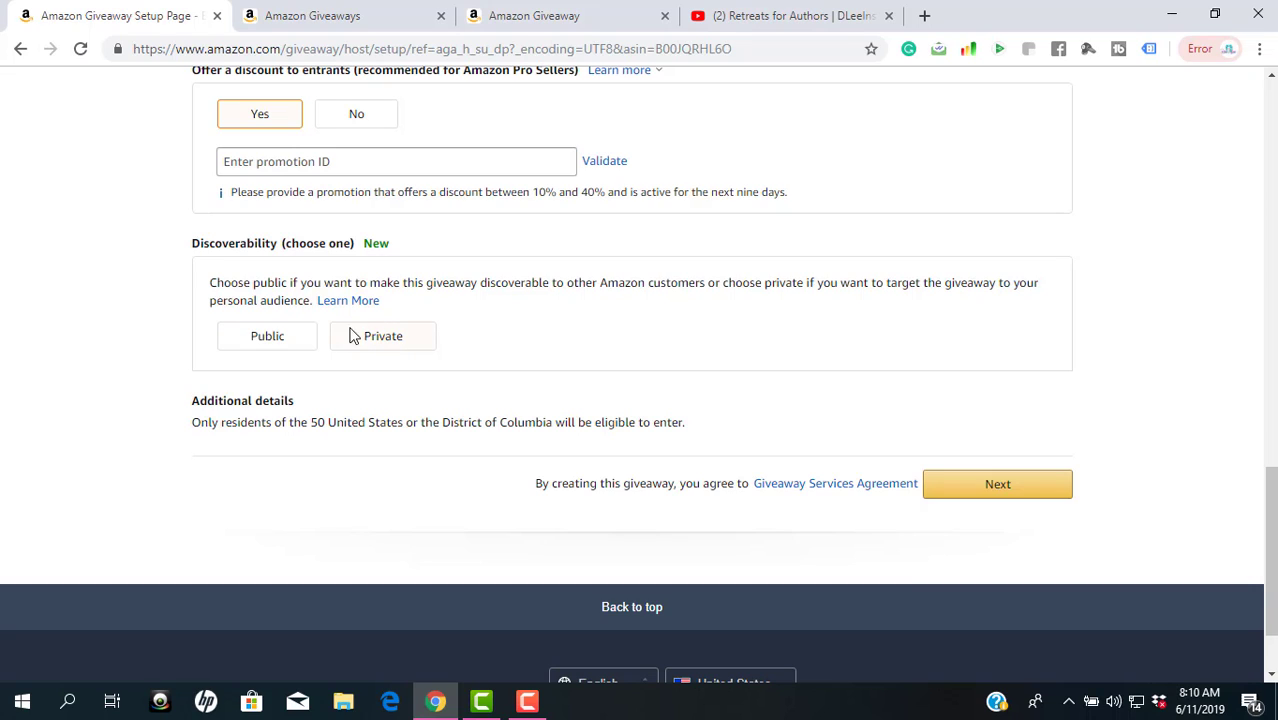
click(268, 337)
click(1008, 485)
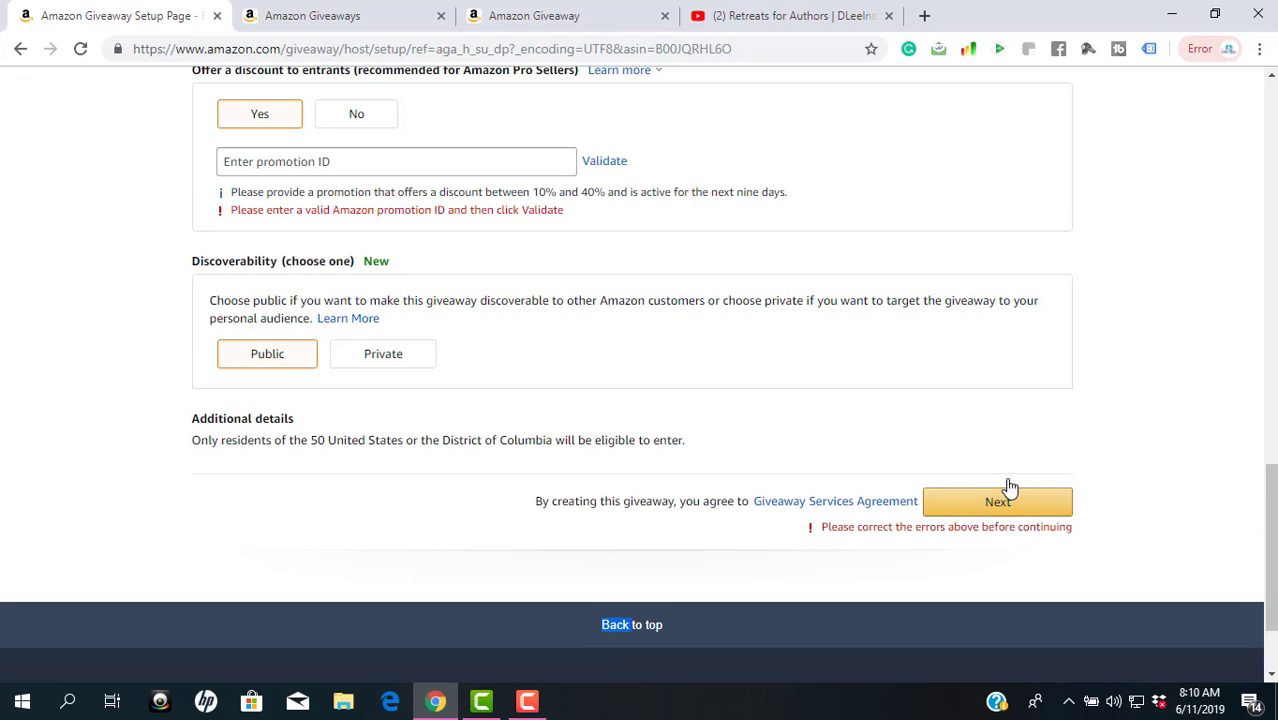
- Choose No for offering a discount to entrants and continue to the giveaway's preview page
click(378, 124)
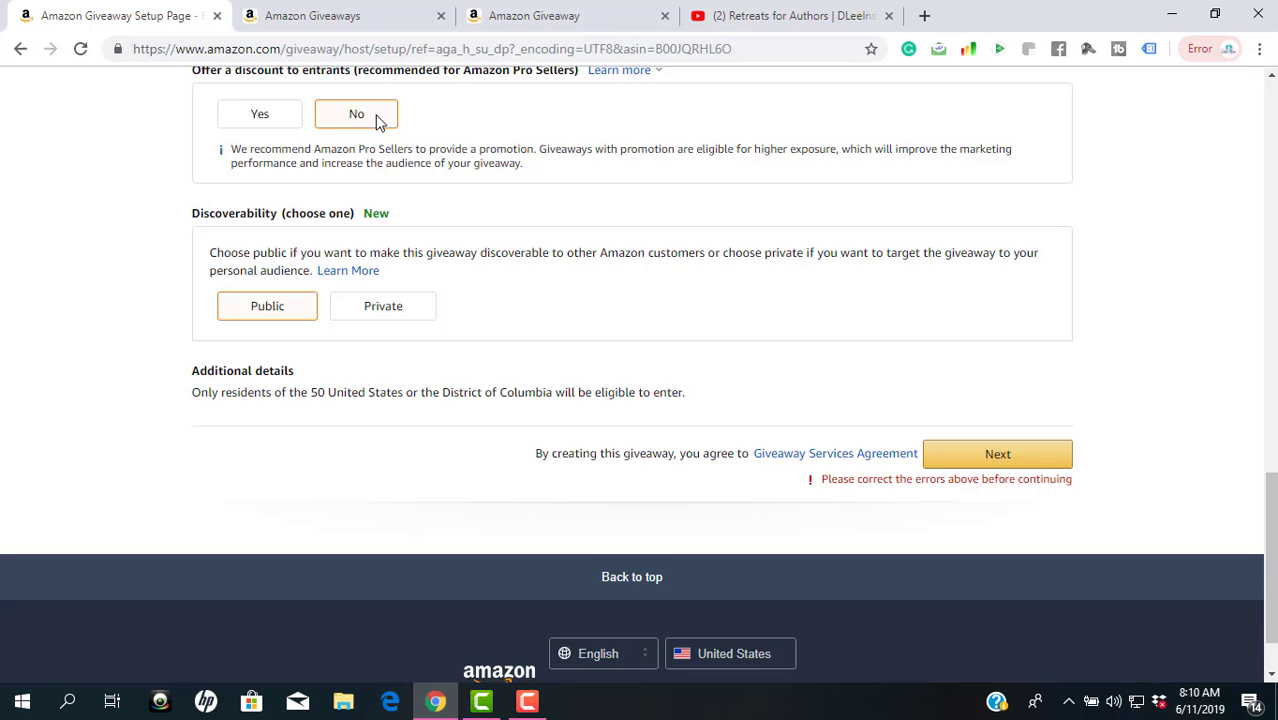
click(997, 456)
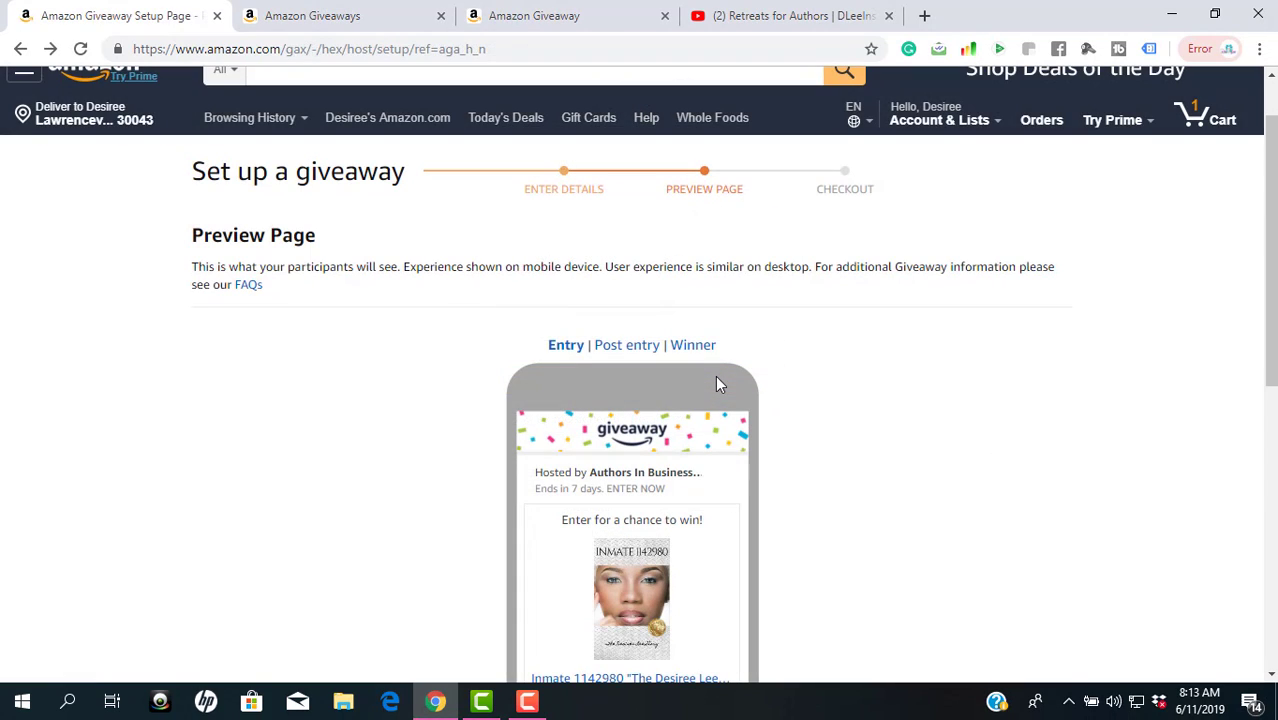
- Examine what participants will see in the Entry, Post entry and Winner previews of the giveaway
scroll(655, 355, down, 1)
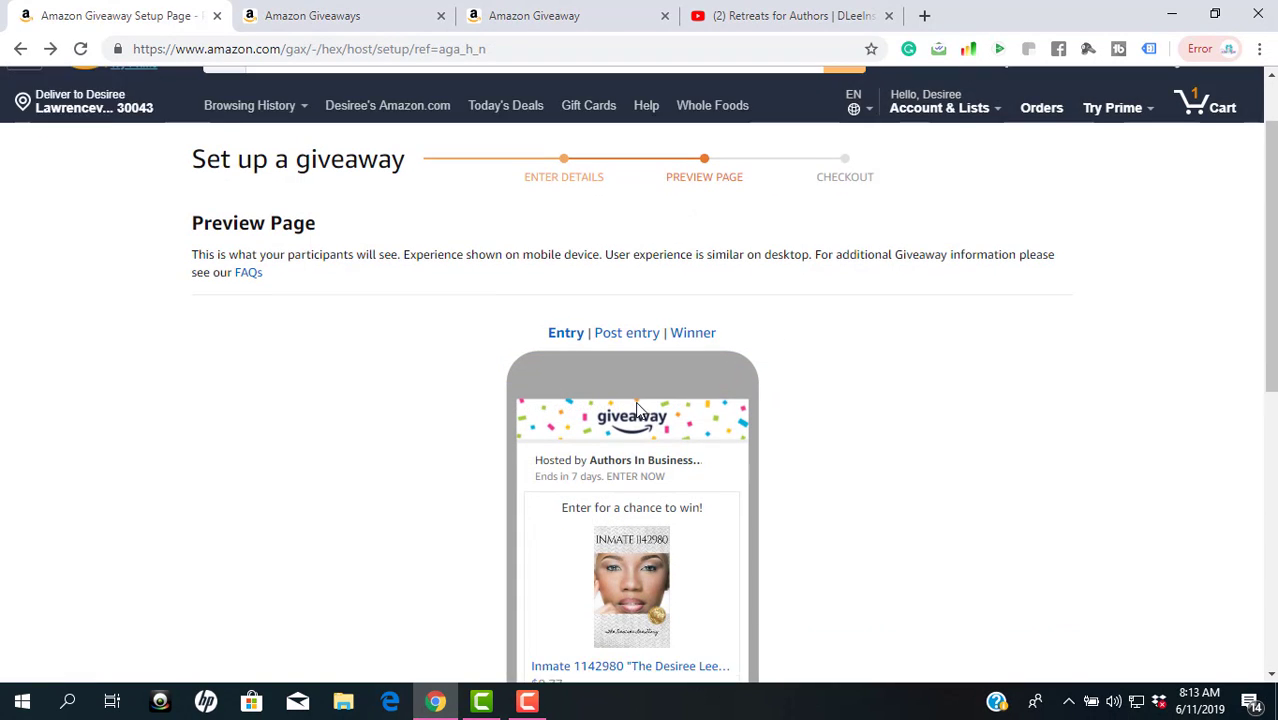
scroll(631, 322, down, 3)
scroll(633, 330, up, 2)
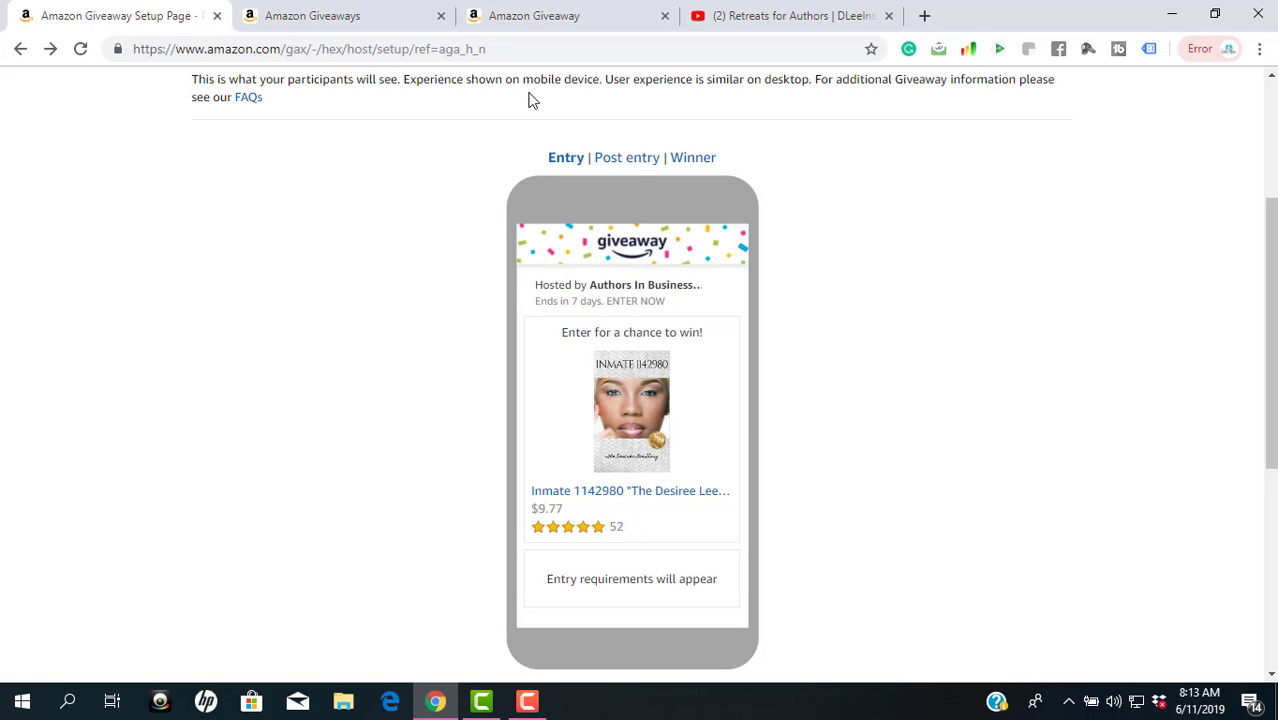
click(630, 162)
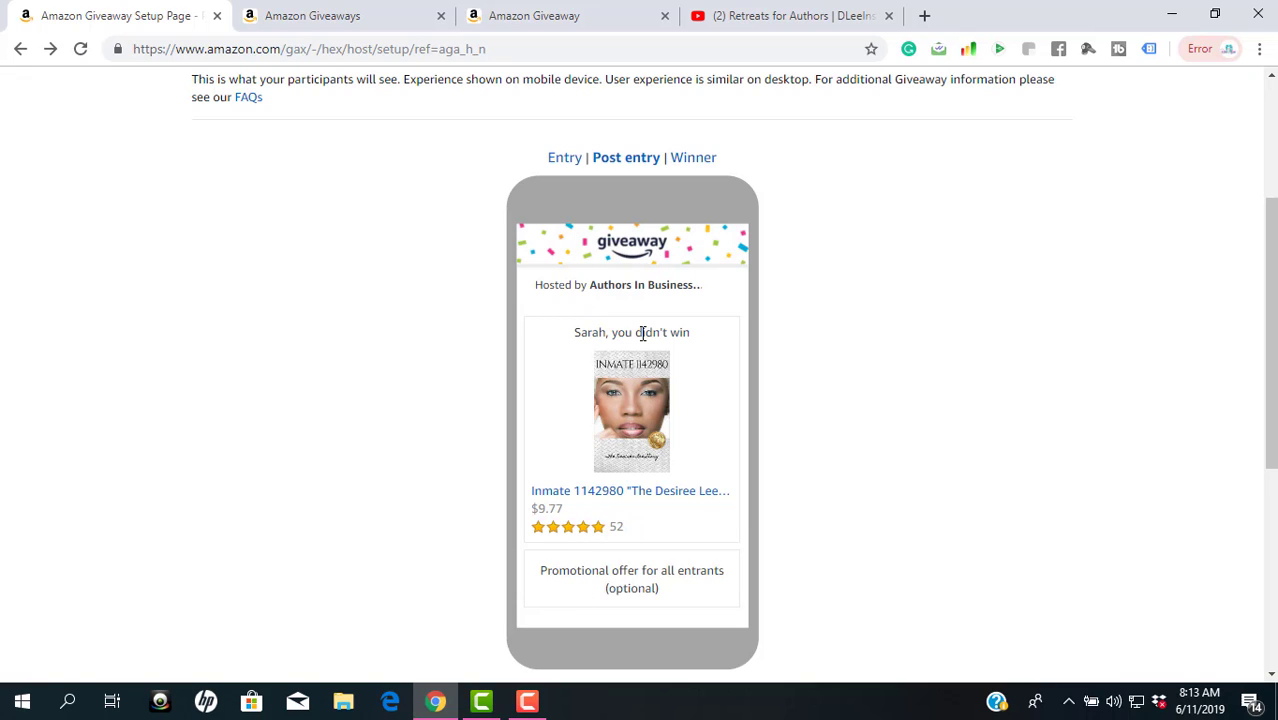
click(692, 158)
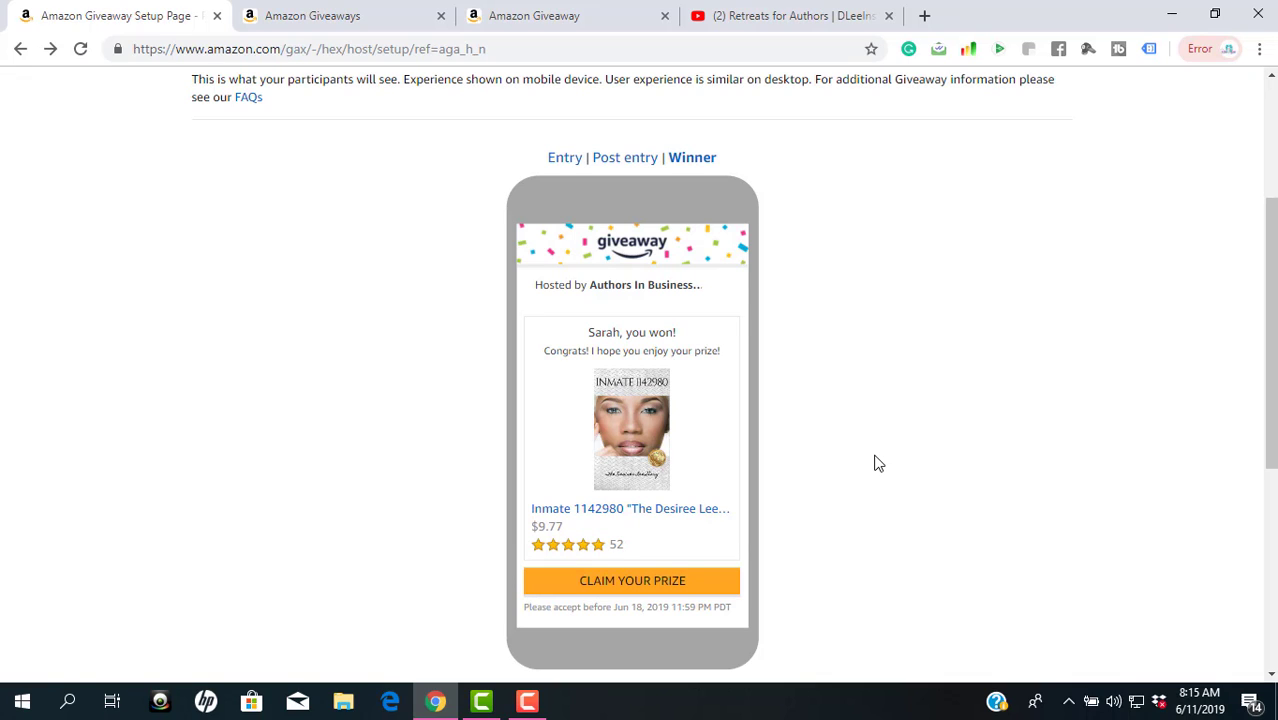
scroll(874, 463, down, 2)
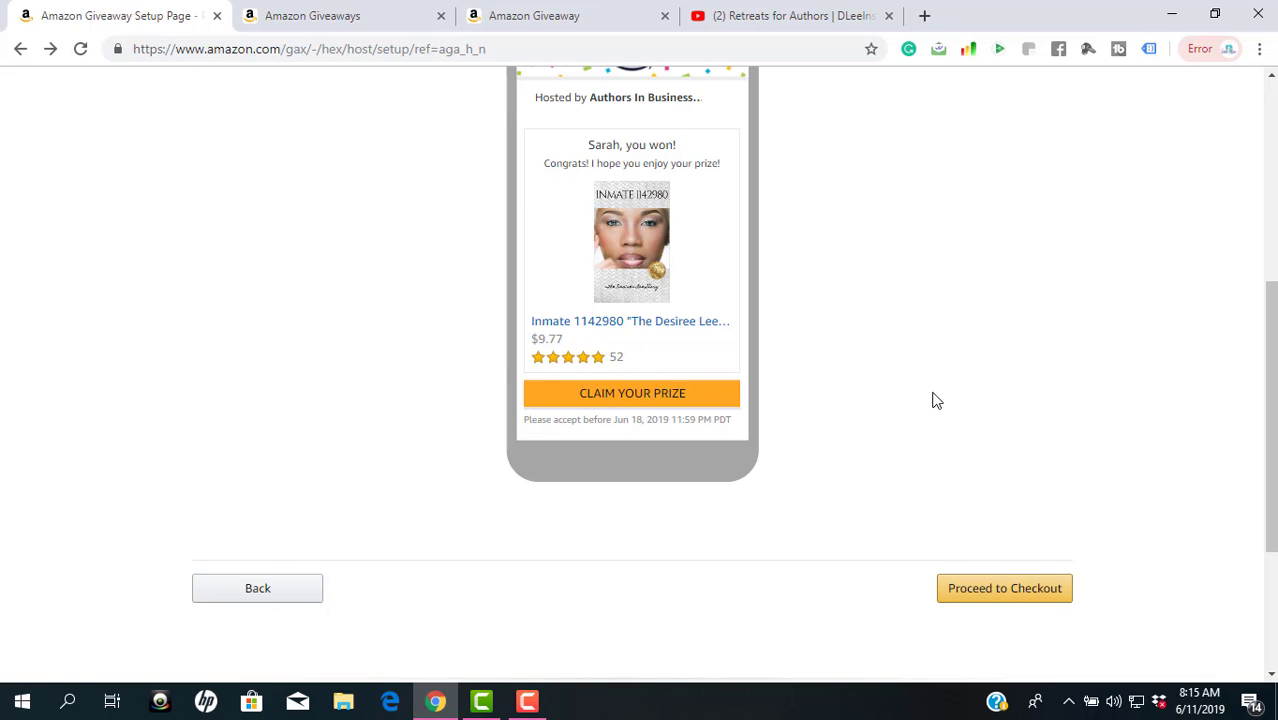
scroll(936, 400, up, 1)
scroll(936, 400, up, 1)
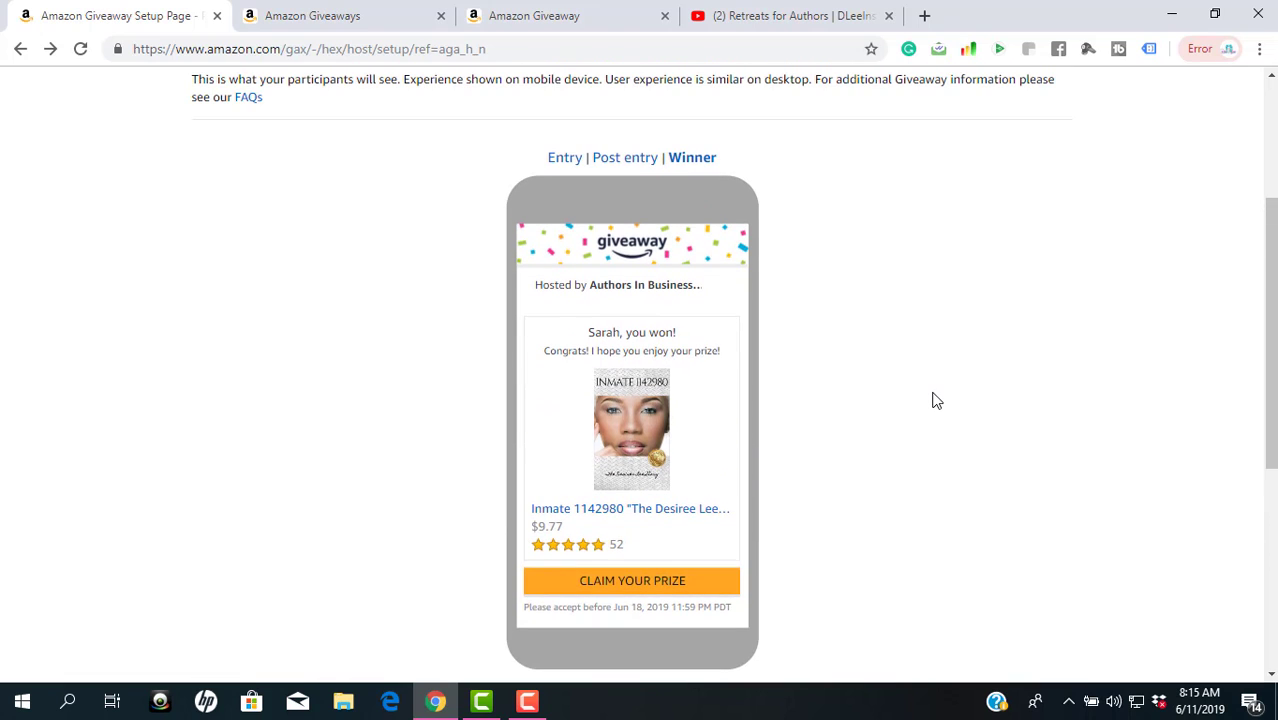